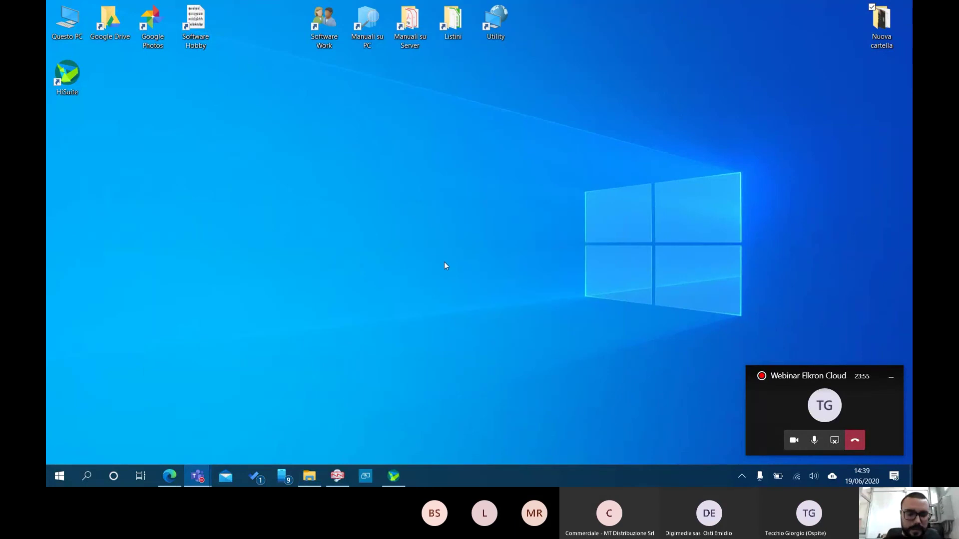
Restore the Hi-Connect window from the taskbar to show its ELKRON start screen
click(335, 475)
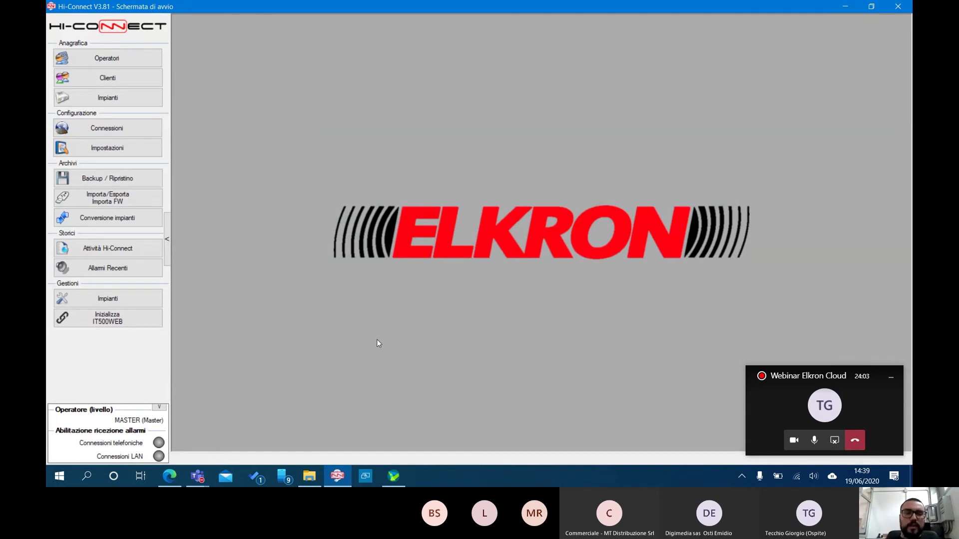
Open the 17062020 MT Webinar plant from the Impianti register to review it, then close it
click(128, 95)
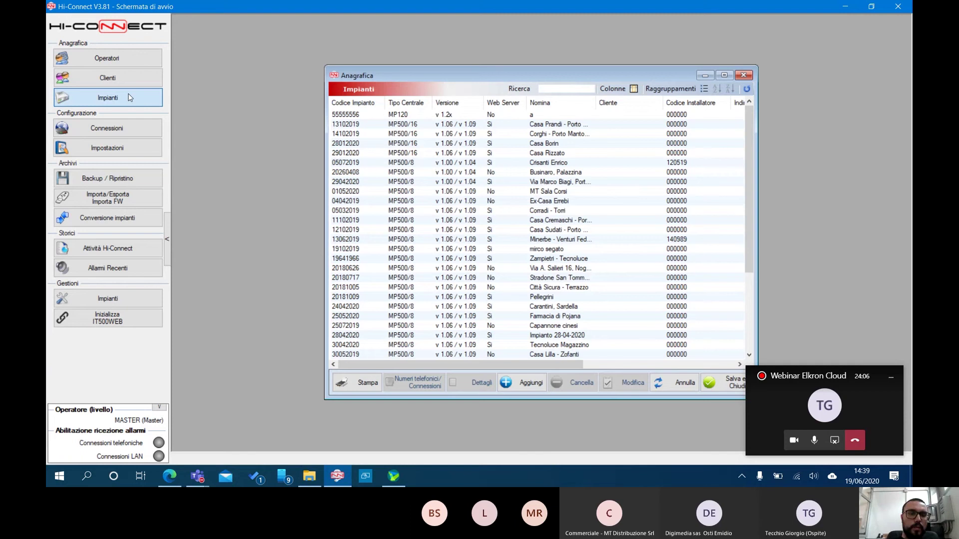
scroll(453, 320, down, 2)
scroll(453, 320, down, 2)
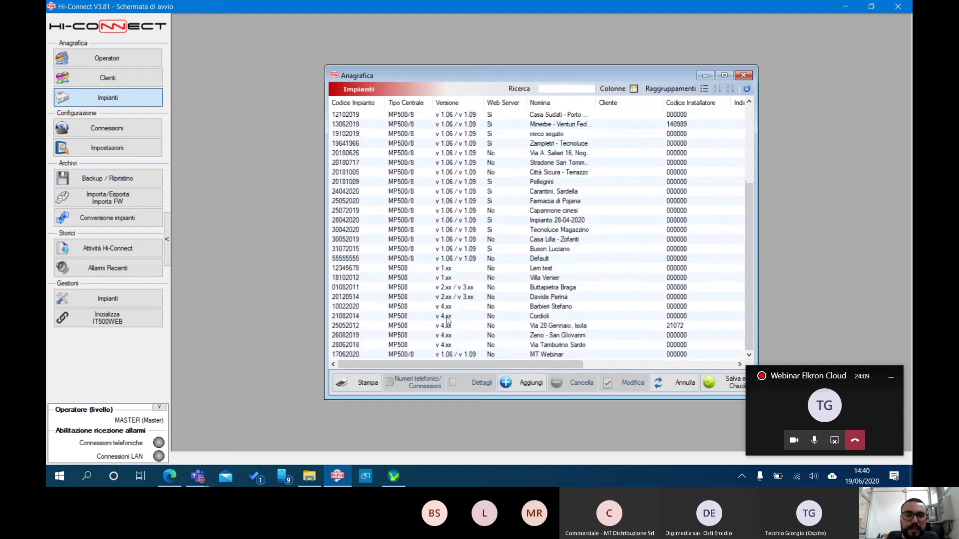
click(367, 356)
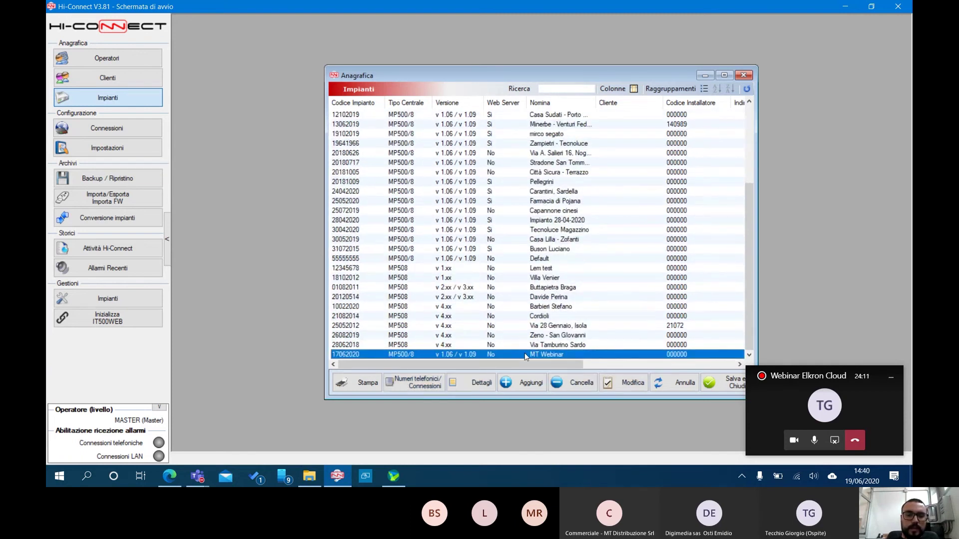
double_click(554, 355)
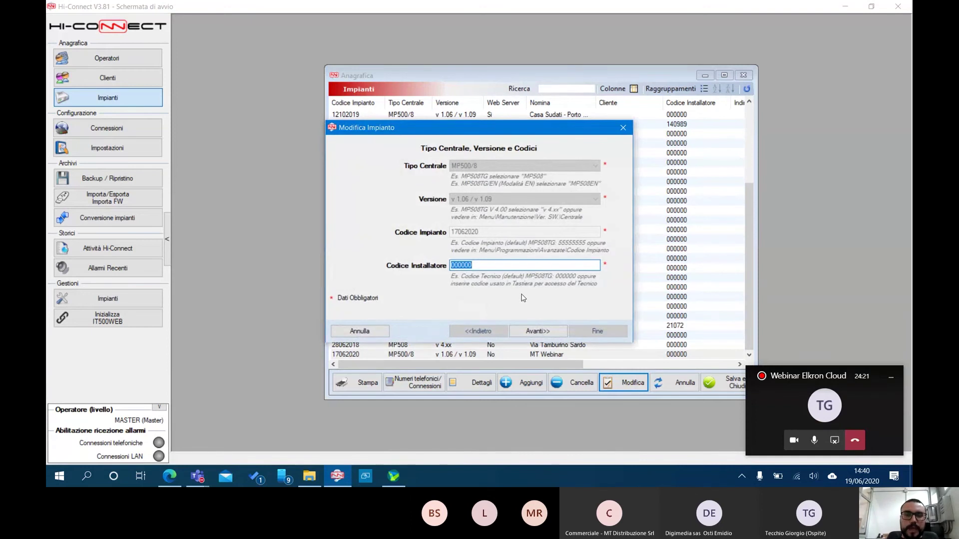
click(623, 129)
Add a new plant with plant code 19062020 and installer code 000000
click(519, 388)
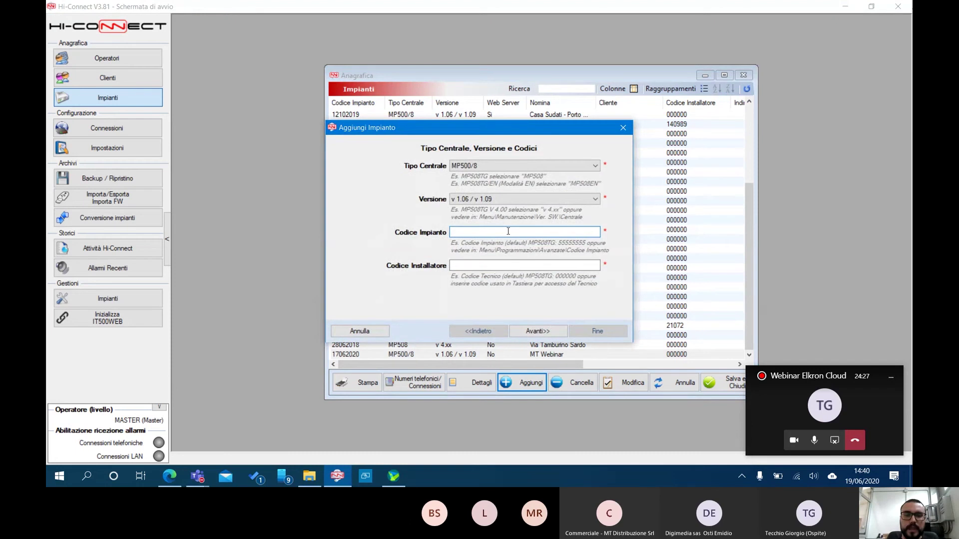
text(190)
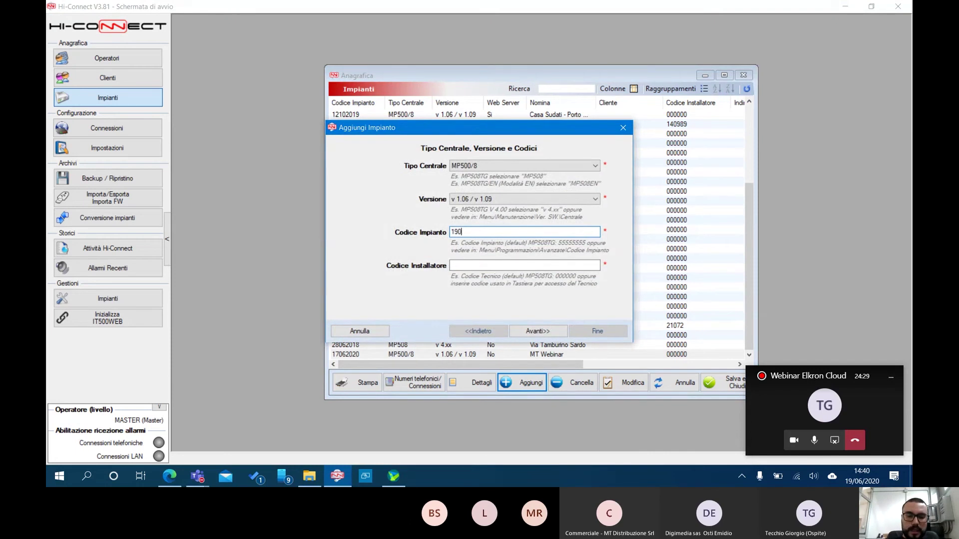
text(62020)
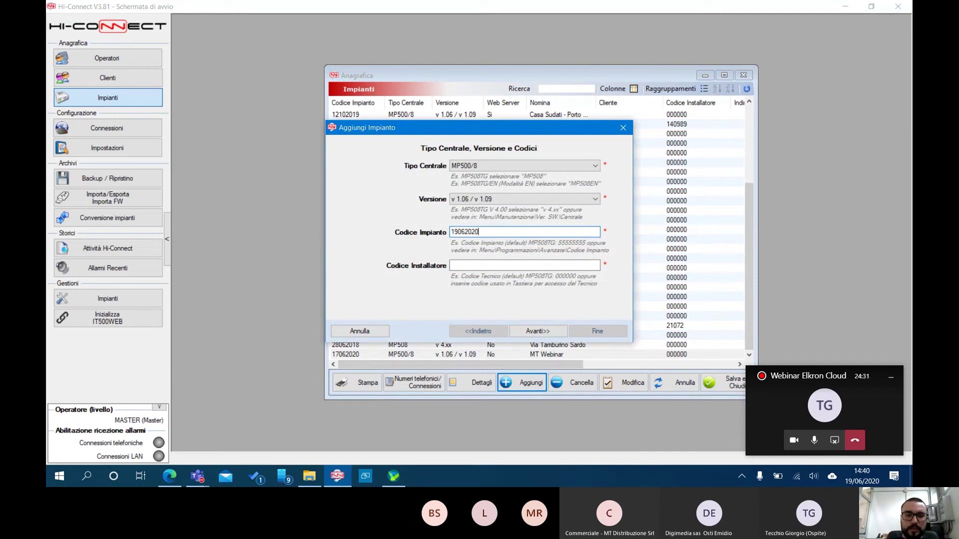
key(Tab)
text(000)
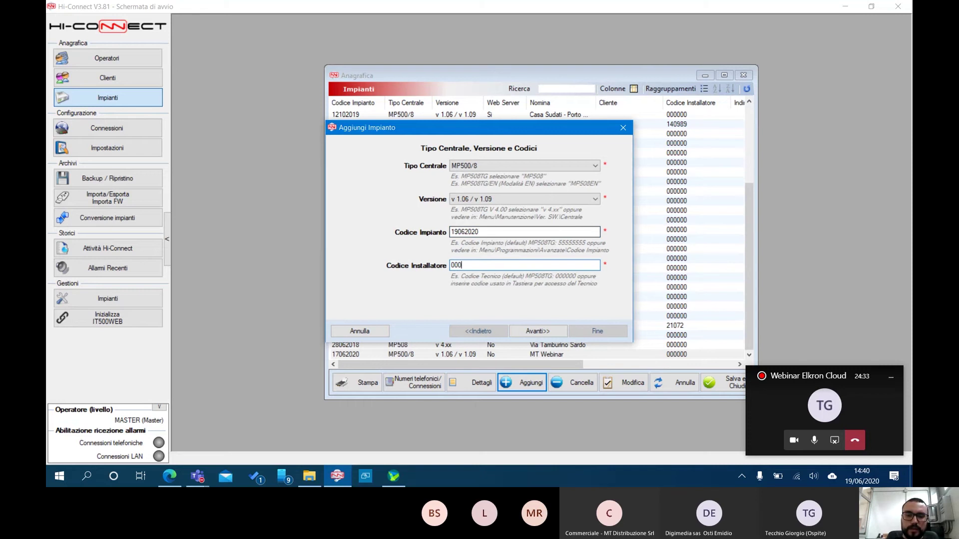
text(000)
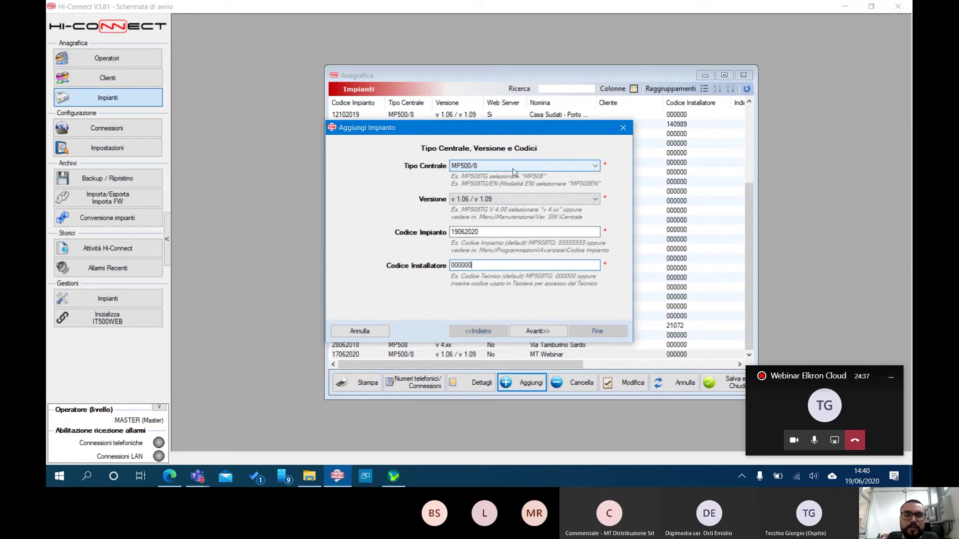
click(546, 331)
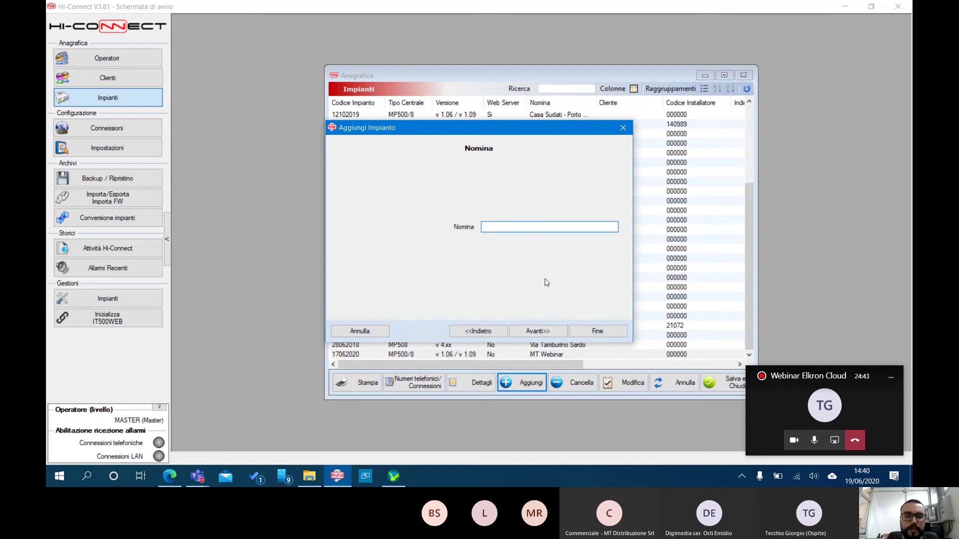
Name the plant MT Academy and skip past the installer, test date, alarm and phone steps
text(MT )
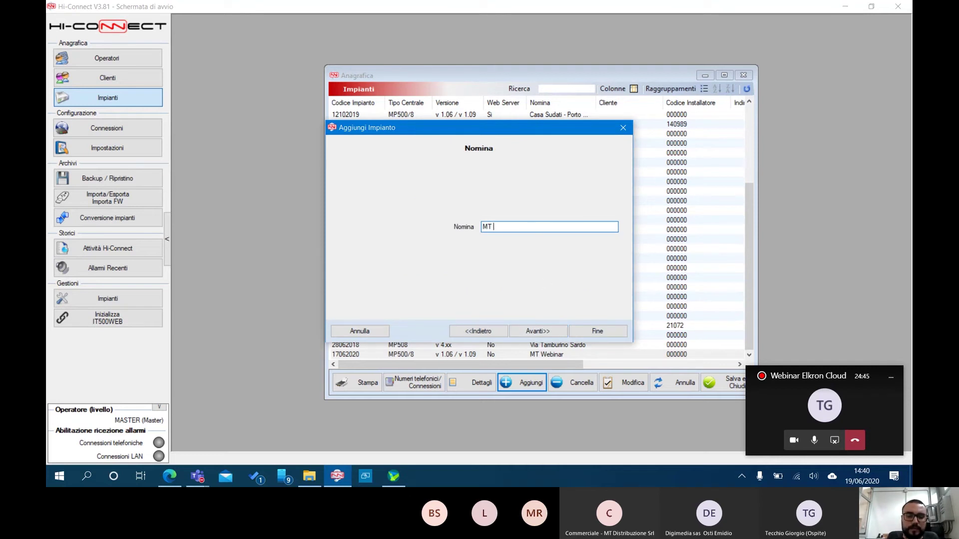
text(Academy)
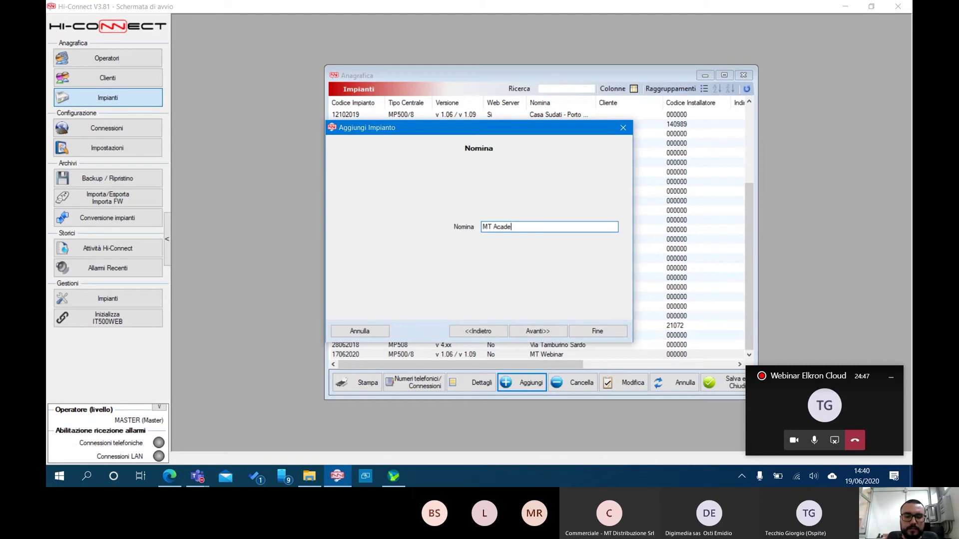
click(544, 331)
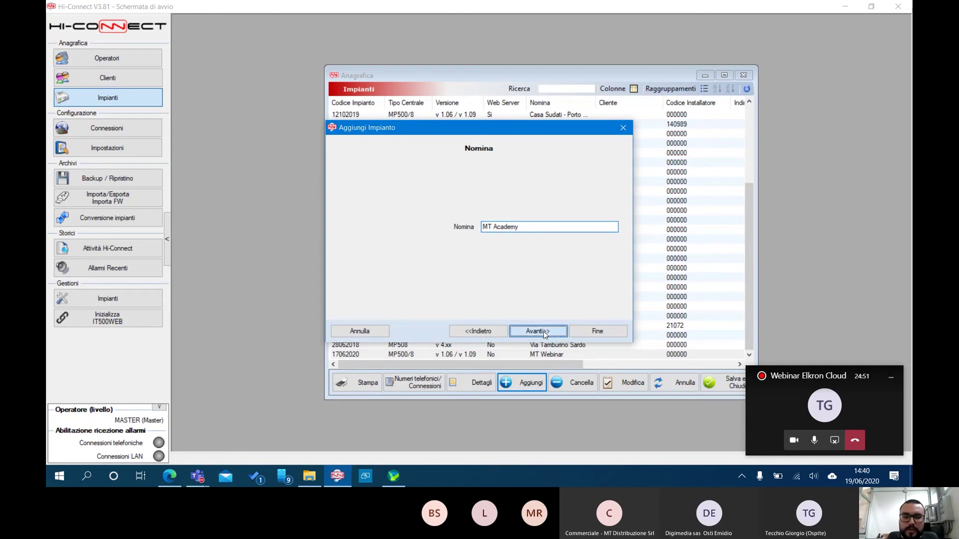
click(543, 331)
click(544, 331)
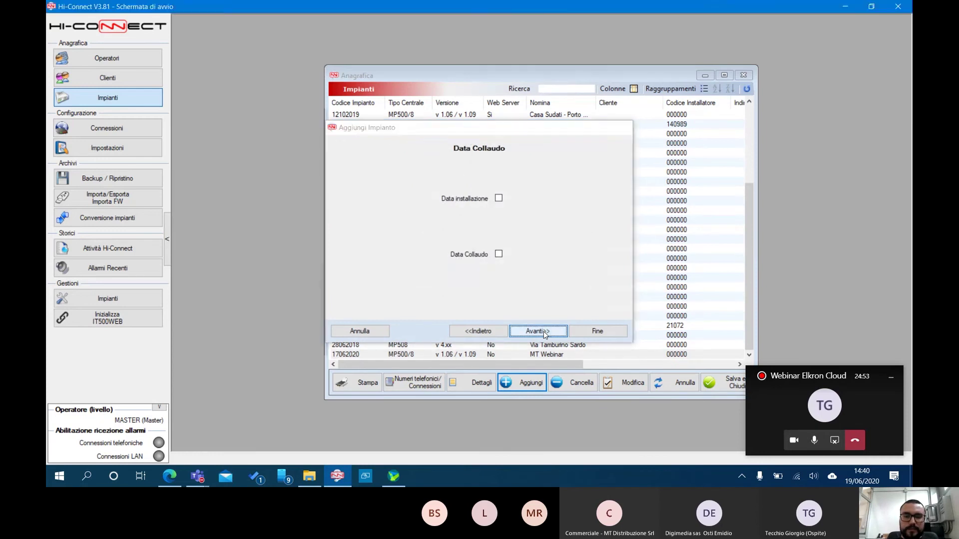
click(543, 331)
click(543, 331)
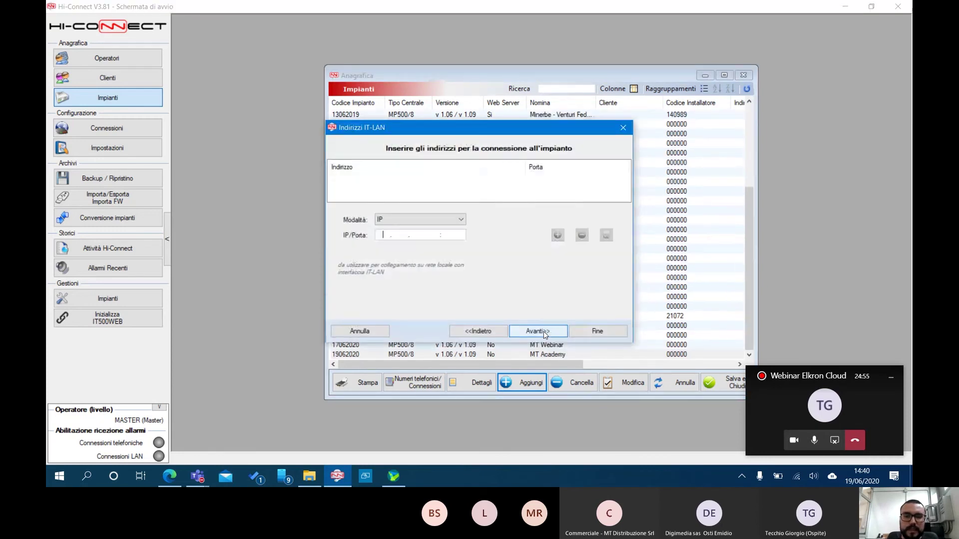
Advance to the connection-addresses step and use IT500WEB Local mode on port 5555
click(543, 331)
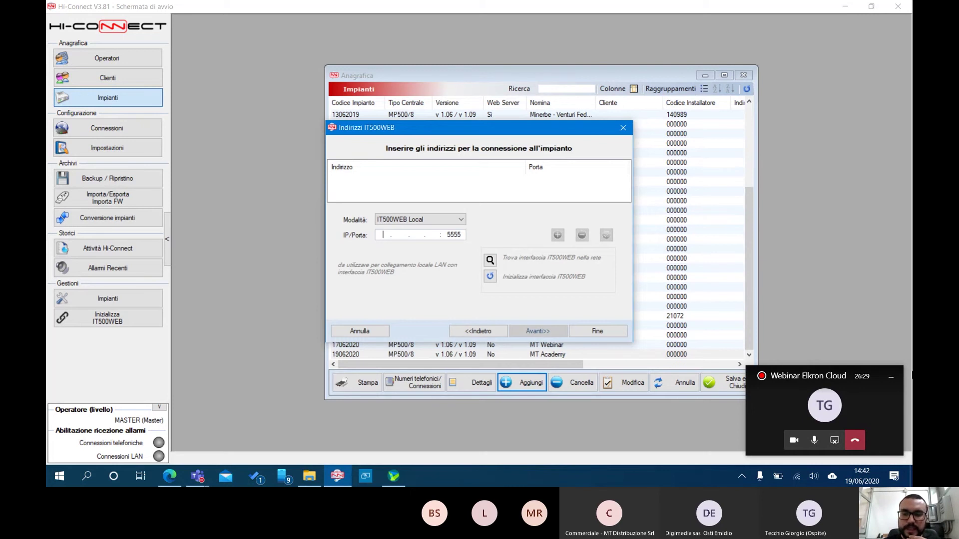
click(490, 261)
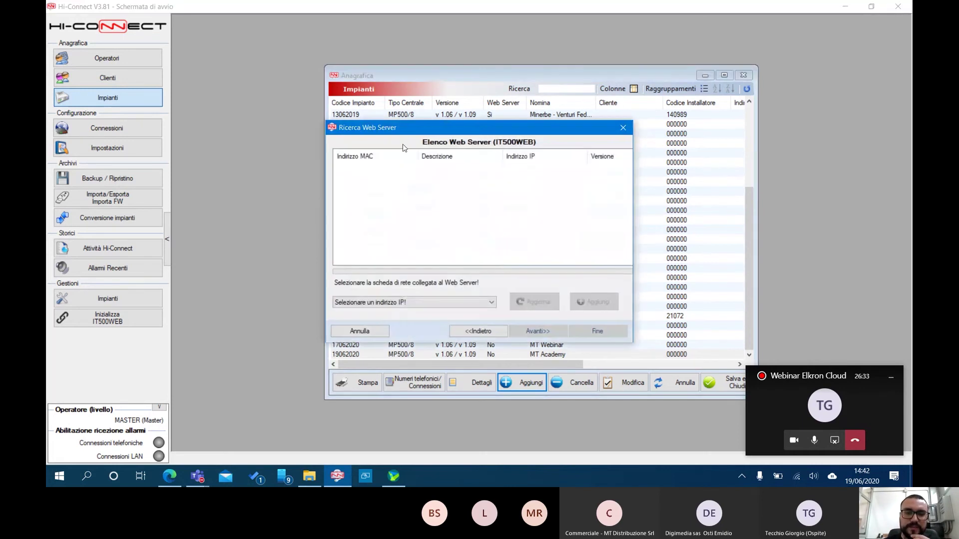
click(492, 303)
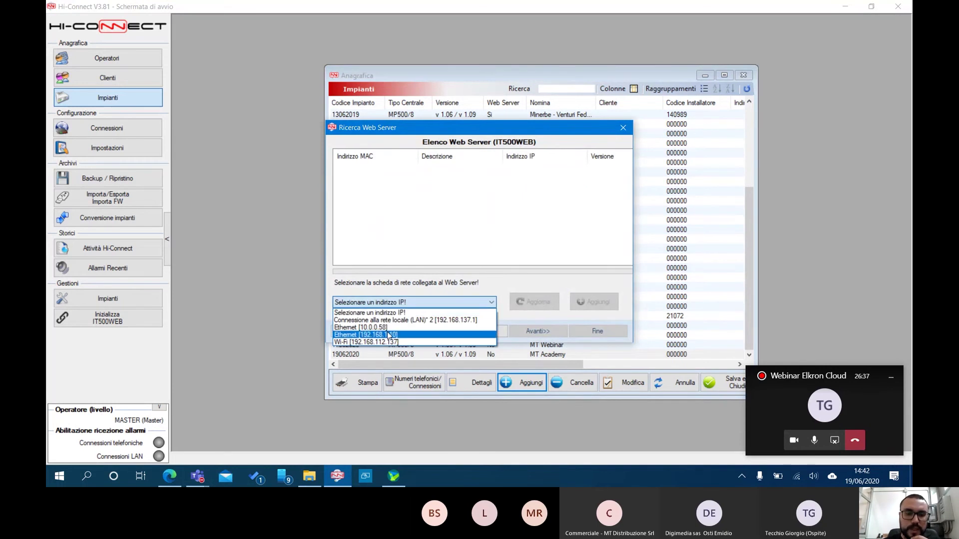
click(389, 335)
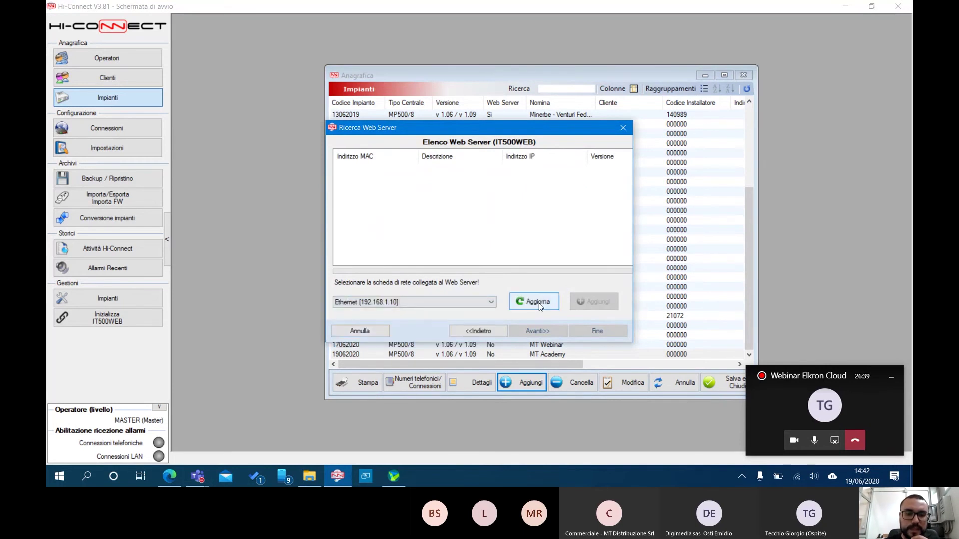
click(539, 306)
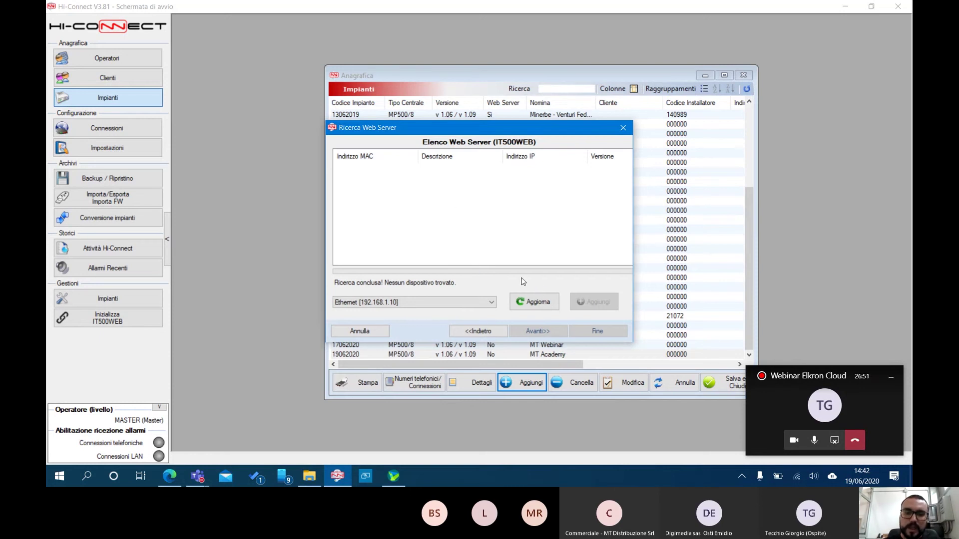
click(477, 330)
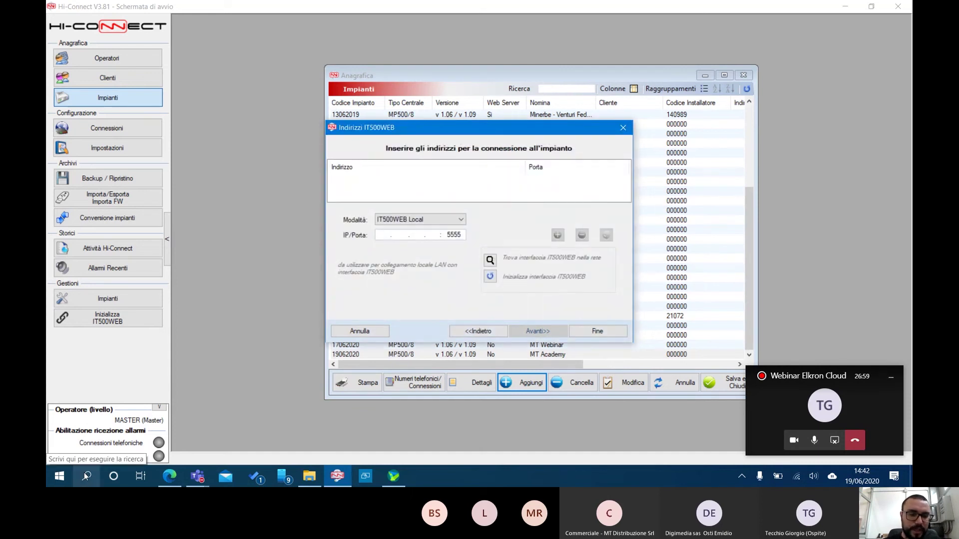
Show the Ethernet adapter's connection details from Windows network settings
right_click(795, 480)
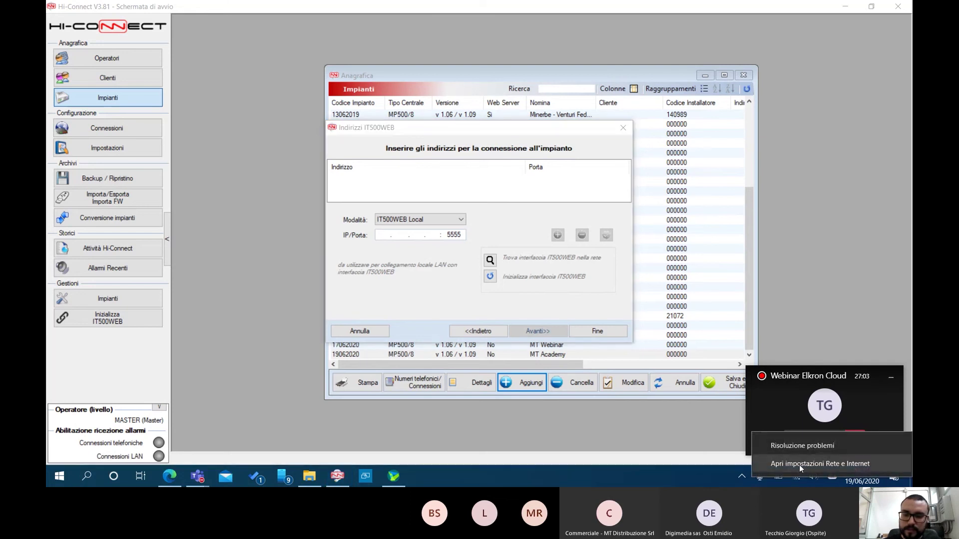
click(819, 464)
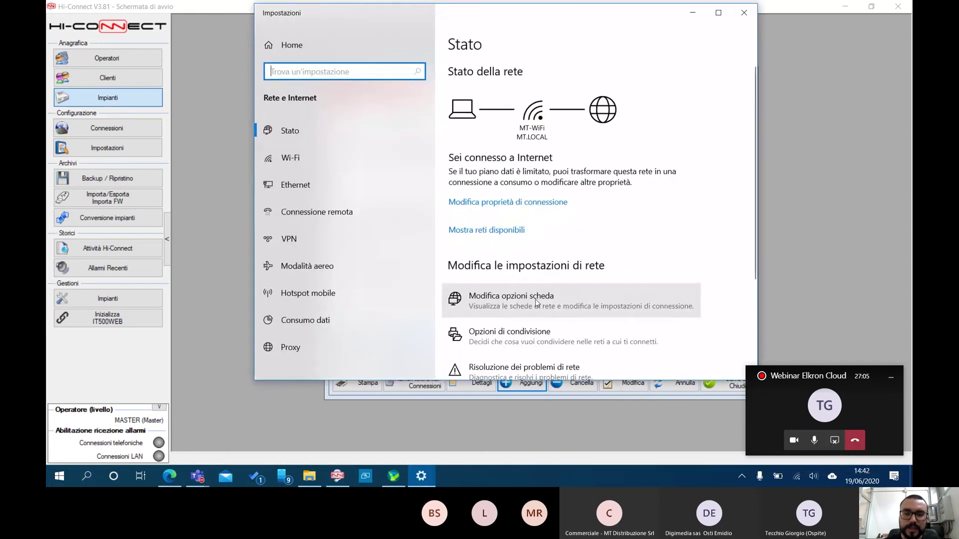
click(536, 302)
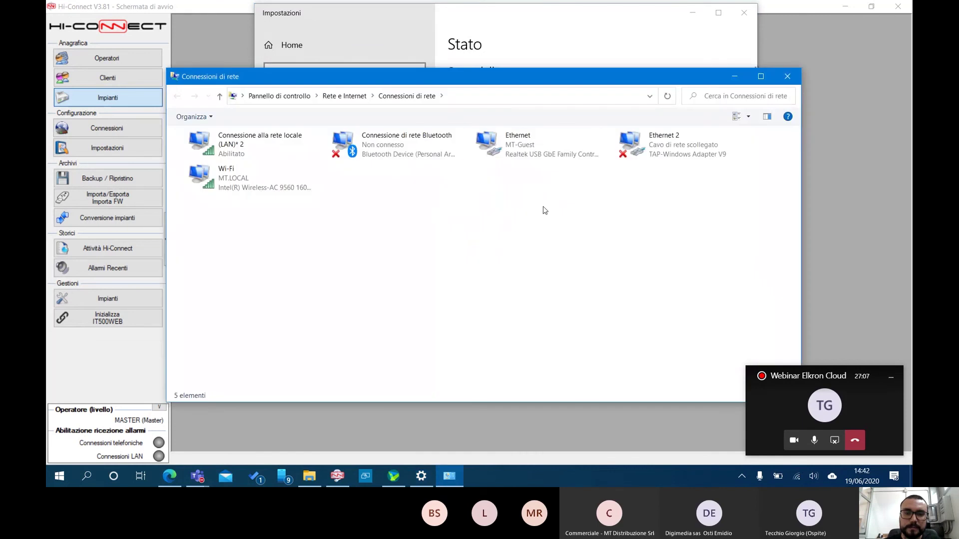
right_click(515, 148)
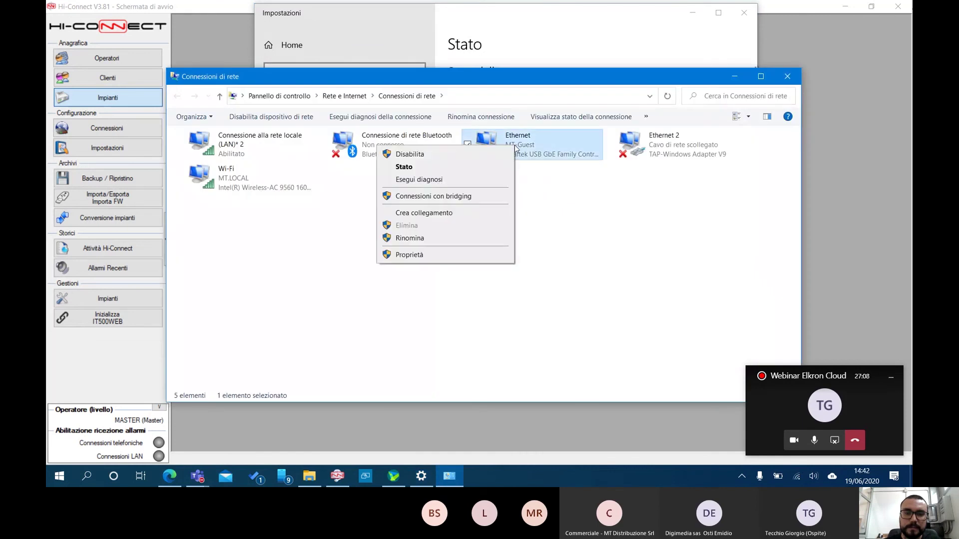
click(491, 168)
click(431, 231)
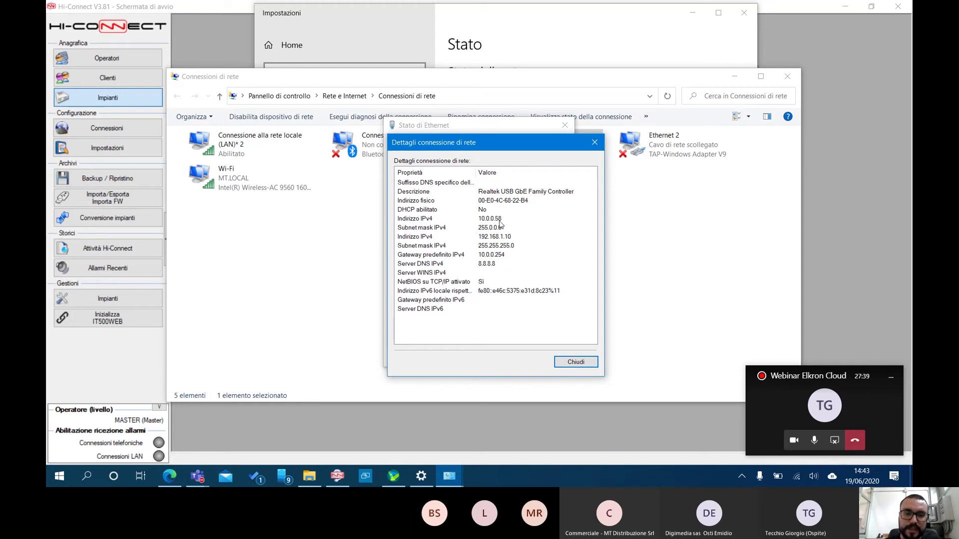
Open the Ethernet adapter's IPv4 Advanced TCP/IP Settings
click(595, 141)
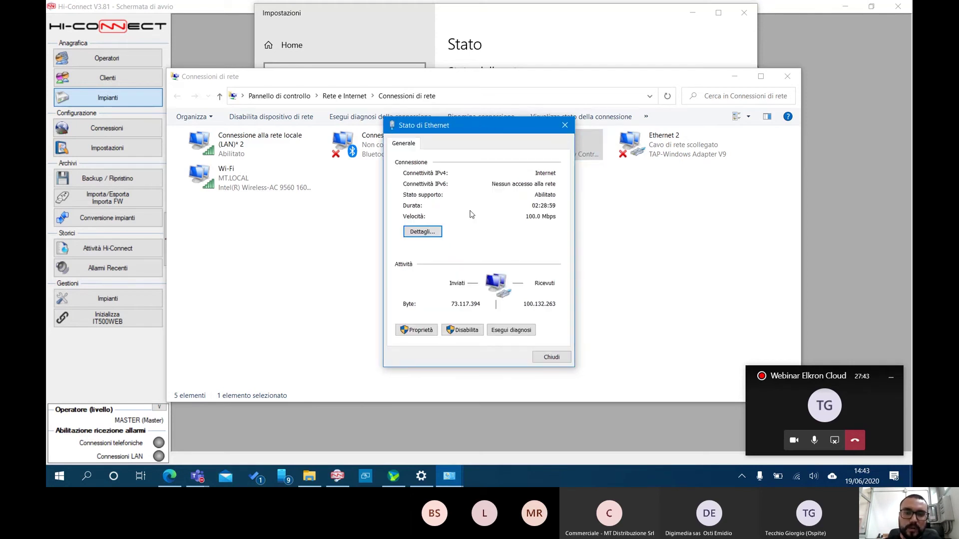
click(422, 331)
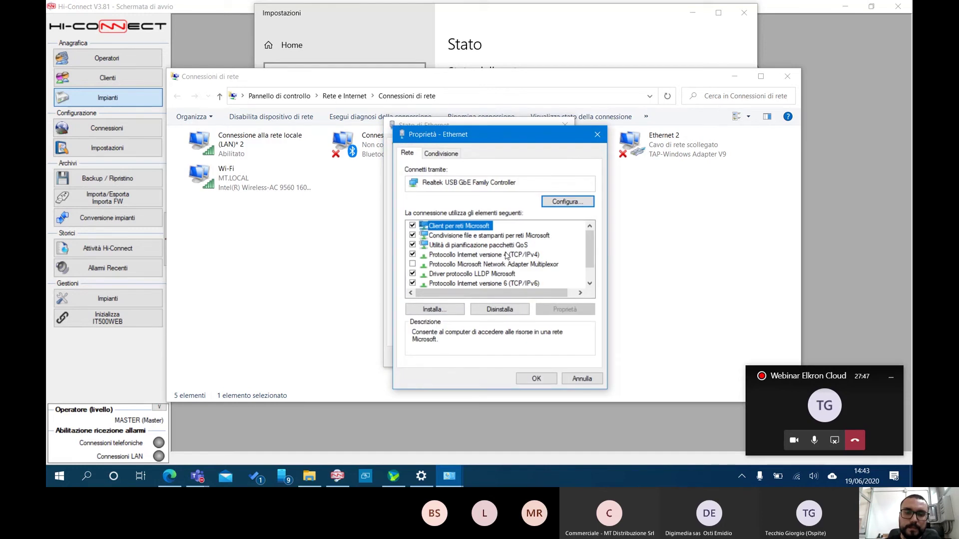
double_click(505, 255)
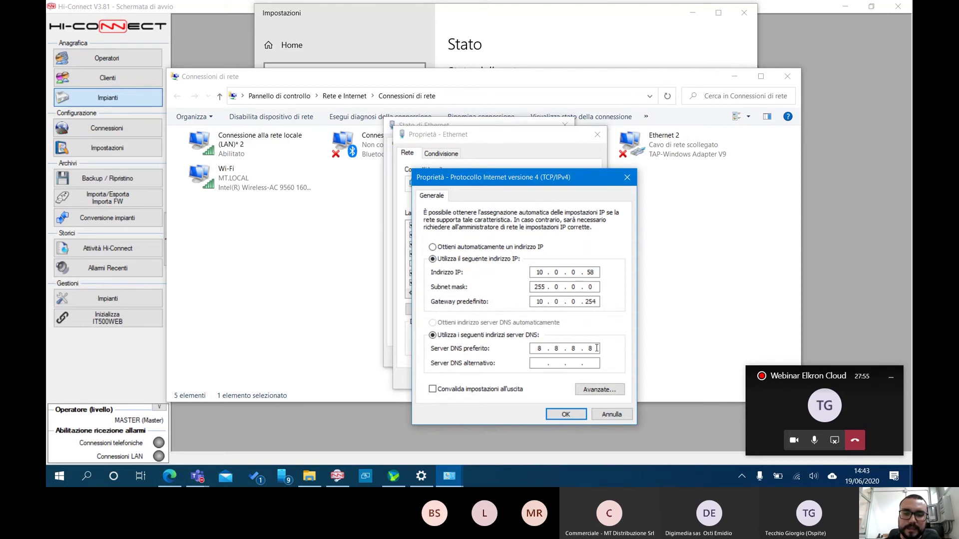
click(592, 393)
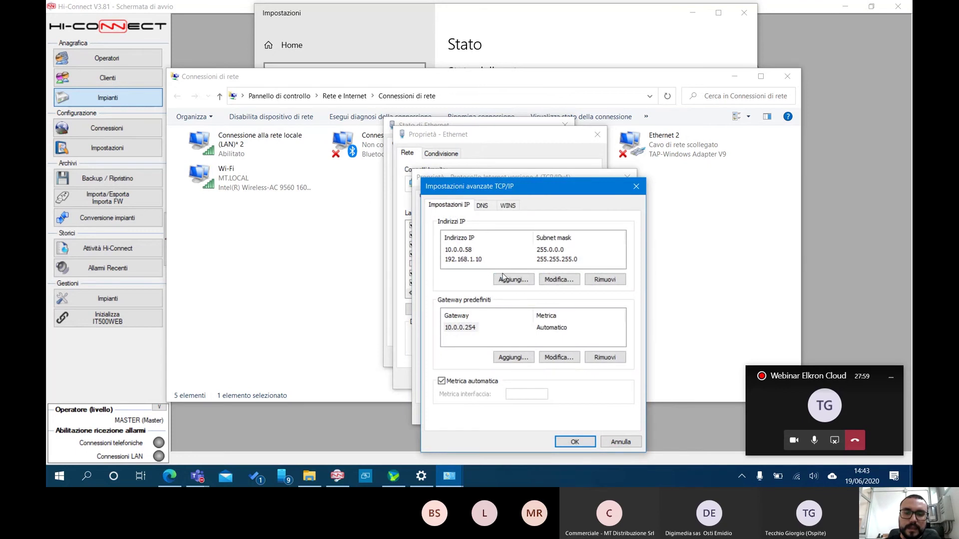
Add IP address 192.168.1.10 with mask 255.255.255.0 to the Ethernet adapter
click(462, 261)
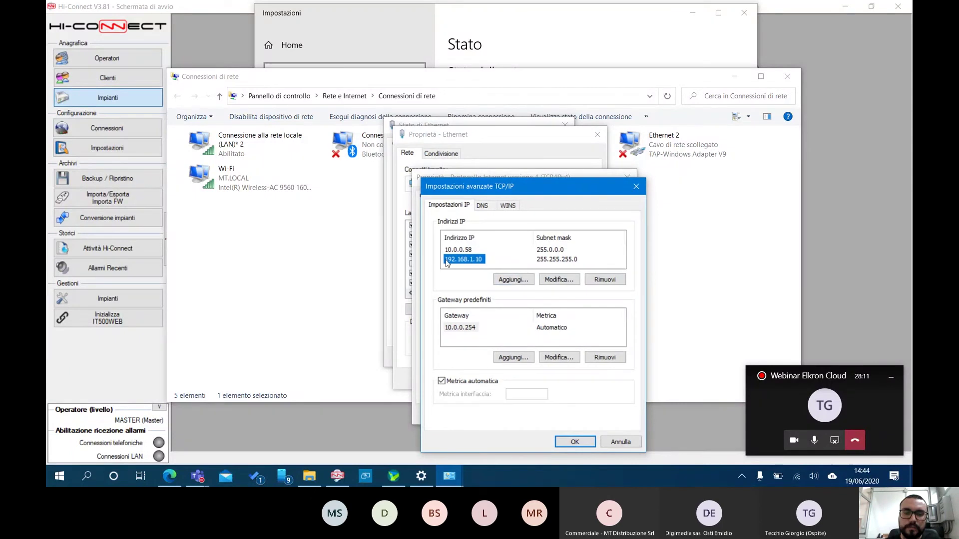
click(515, 280)
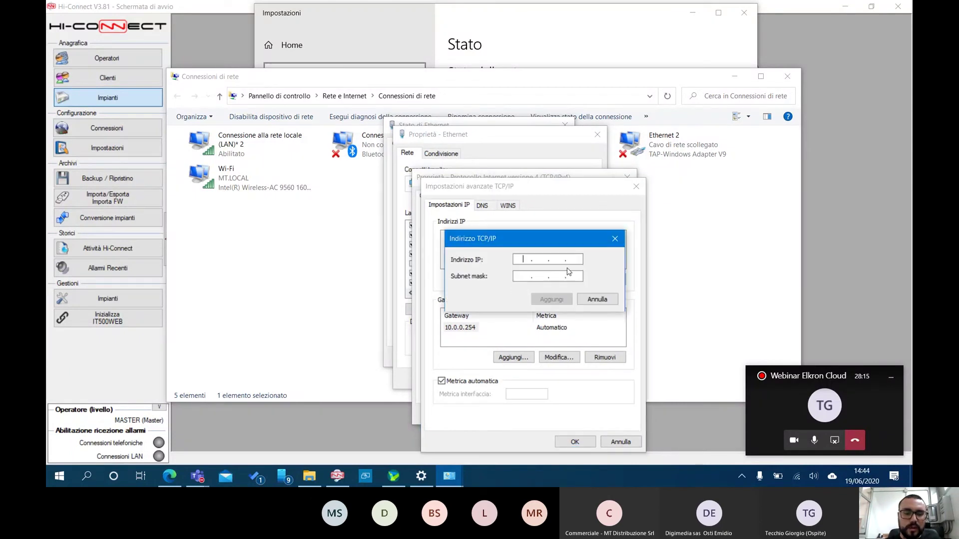
text(192 . 168 . )
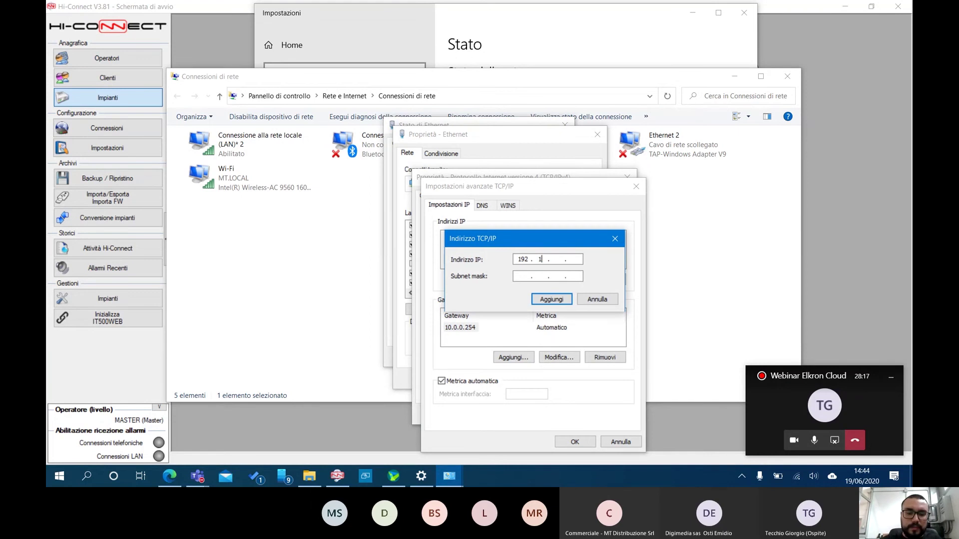
text(1 . )
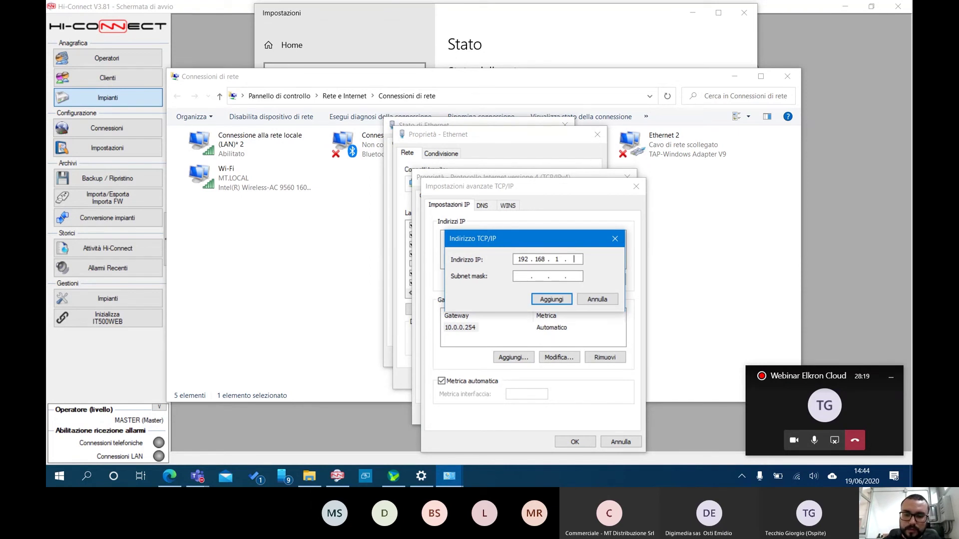
text(10)
key(Tab)
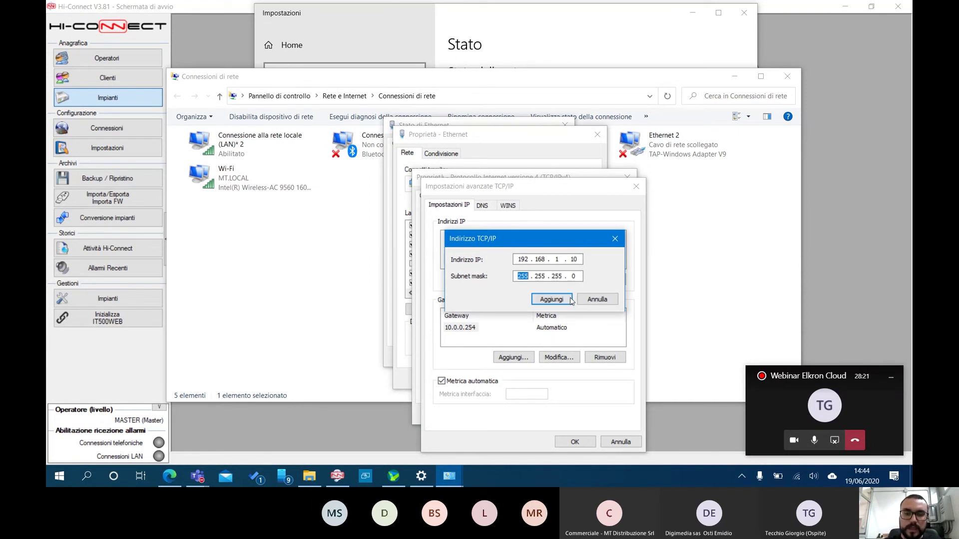
click(551, 299)
Compare the 192.168.1.10 and 10.0.0.58 entries, then close all Ethernet settings dialogs
click(460, 261)
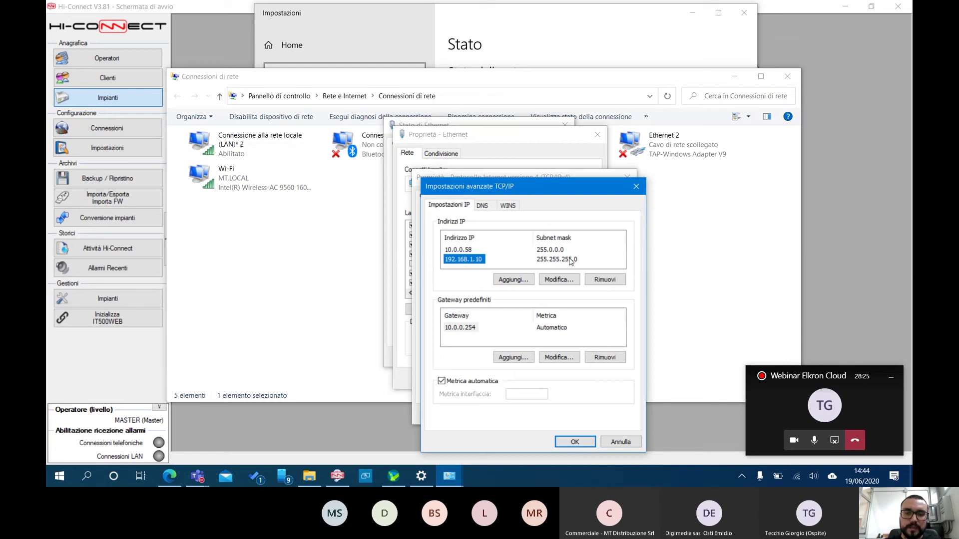
click(465, 251)
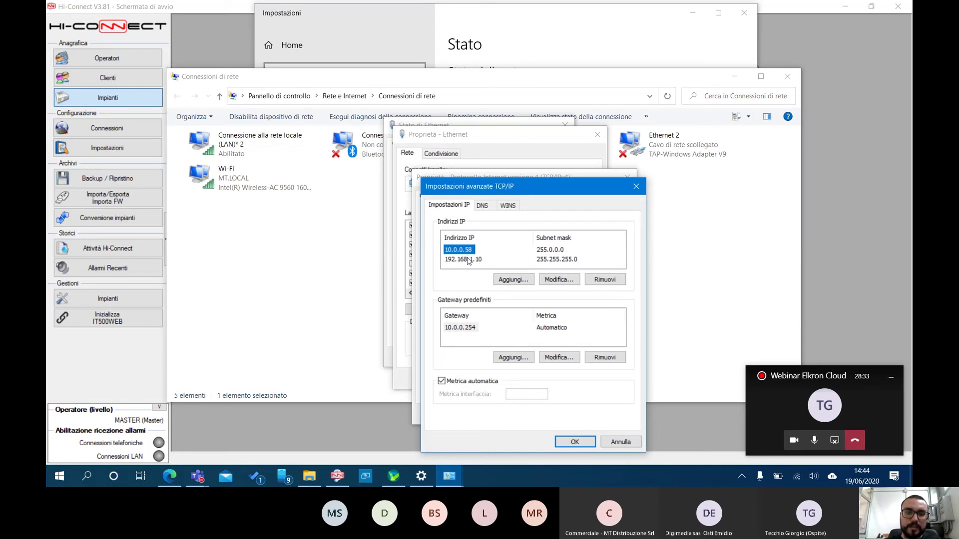
click(469, 261)
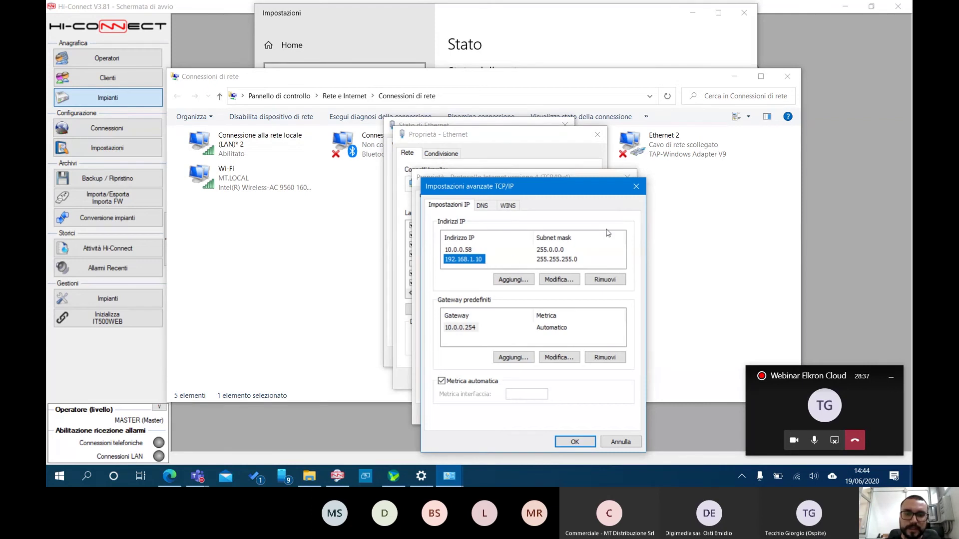
click(632, 186)
click(628, 180)
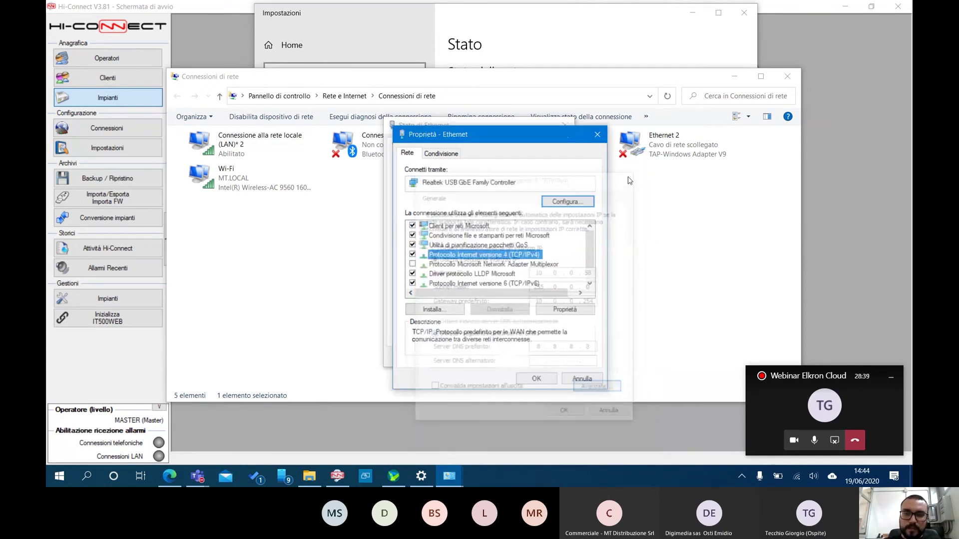
click(597, 134)
click(563, 127)
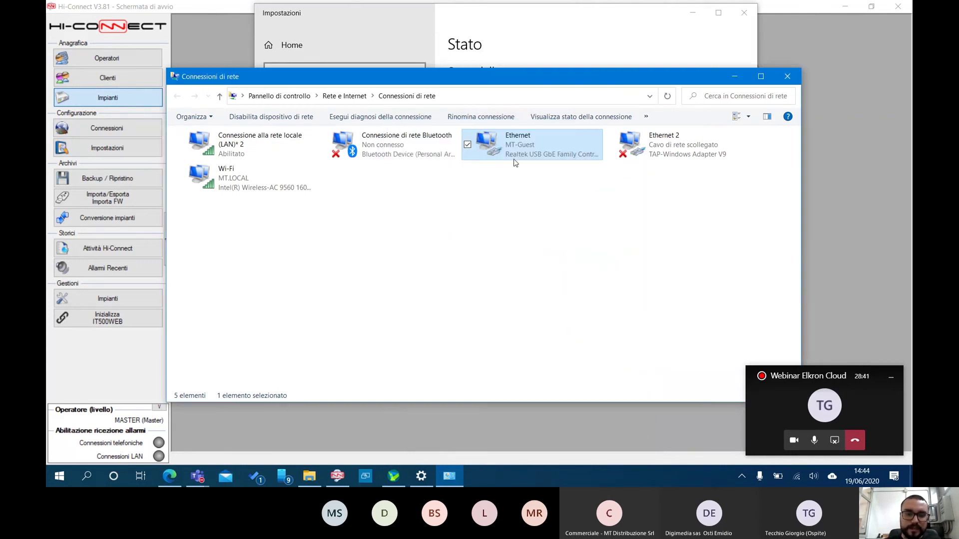
Load 192.168.1.100 in a new Edge tab to reach the ELKRON login, then return to Hi-Connect
click(170, 477)
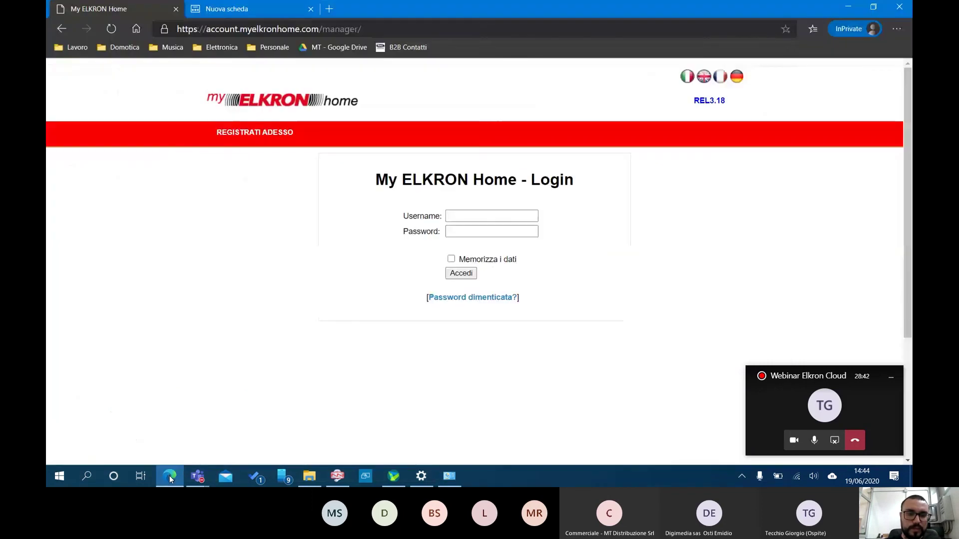
click(240, 10)
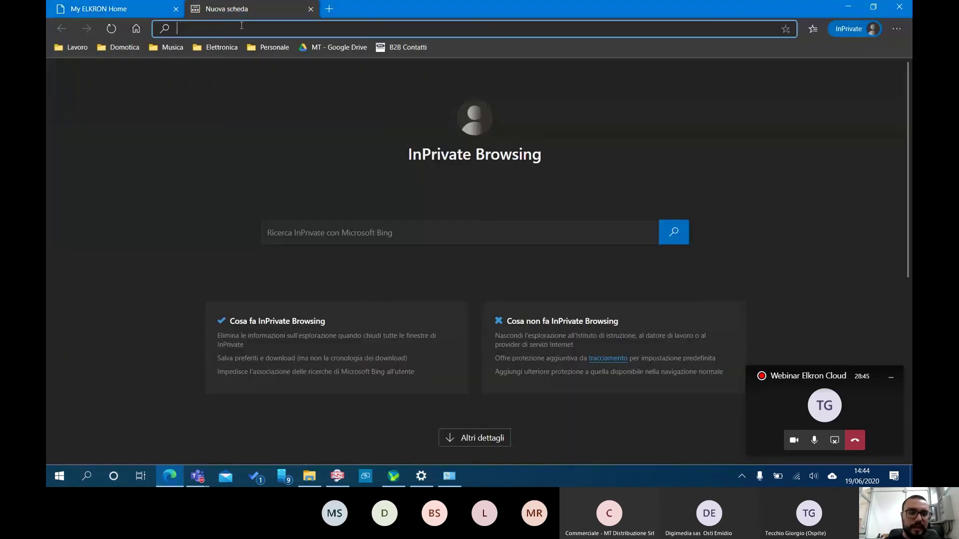
text(192.1)
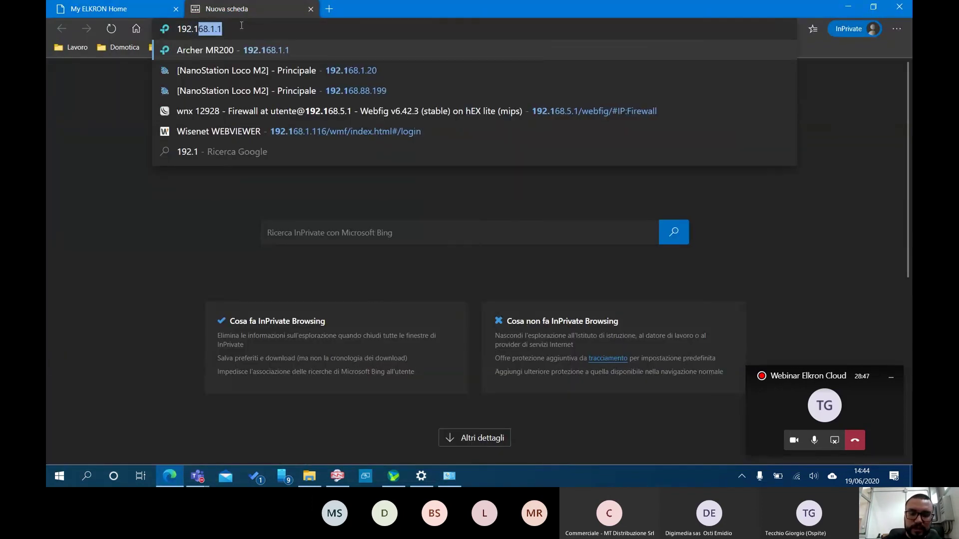
text(68.1.100)
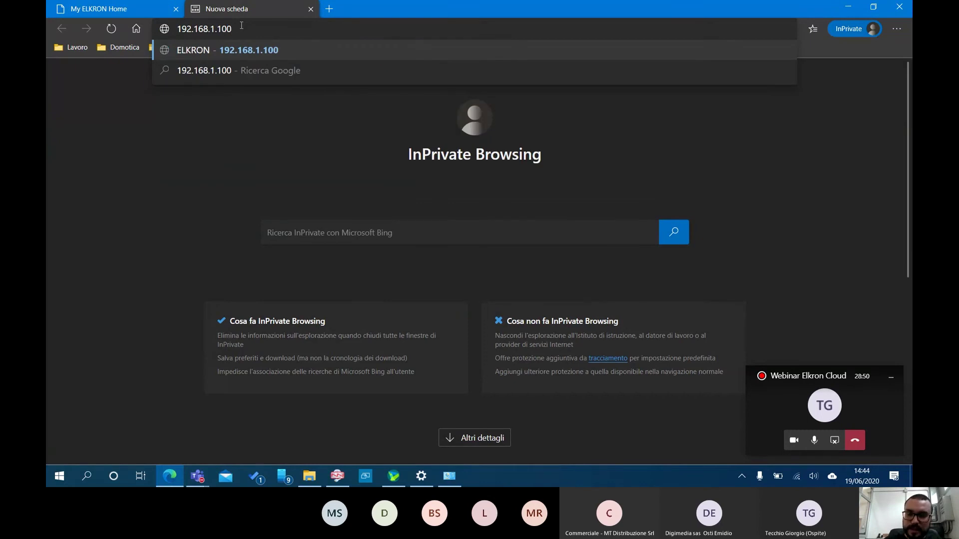
key(Return)
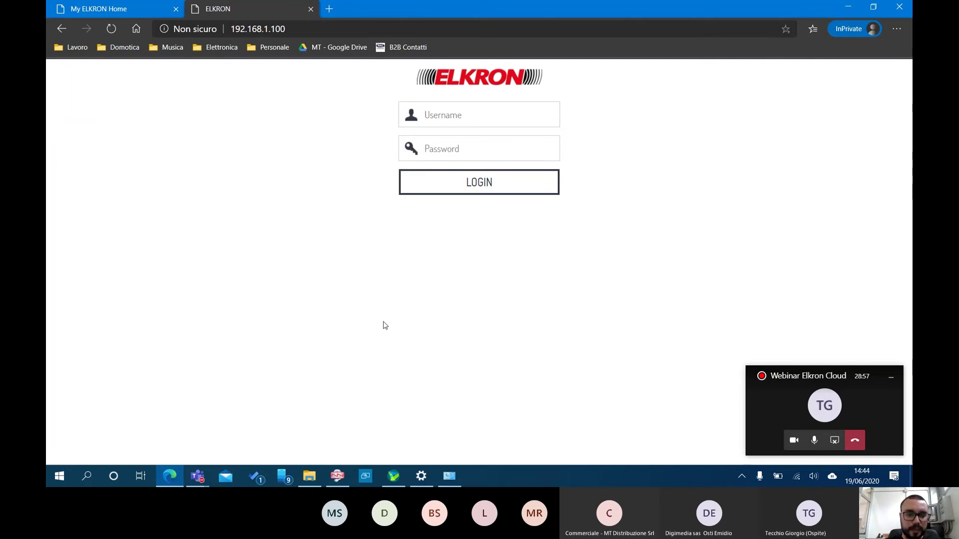
click(337, 478)
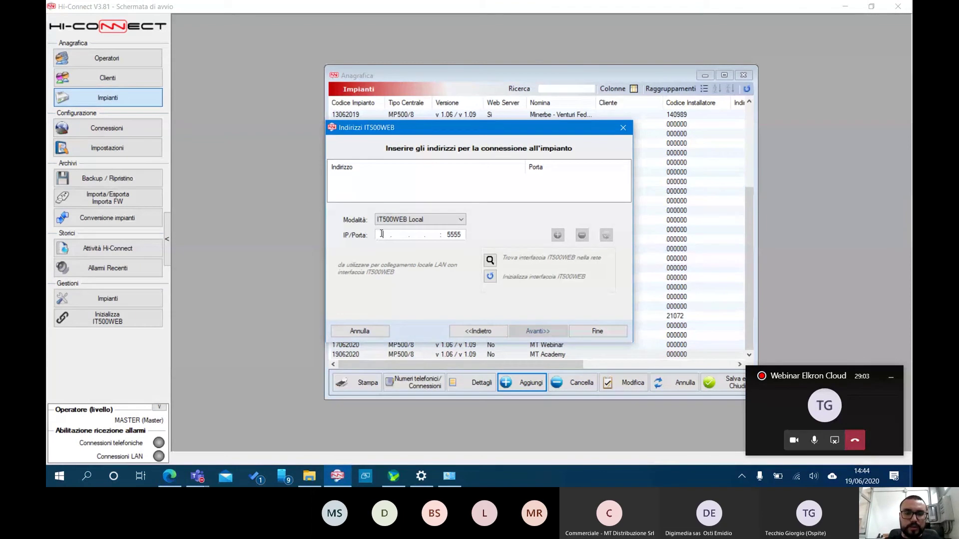
Add 192.168.1.100 on port 5555 as the address, select it, and start IT500WEB initialization
text(92 )
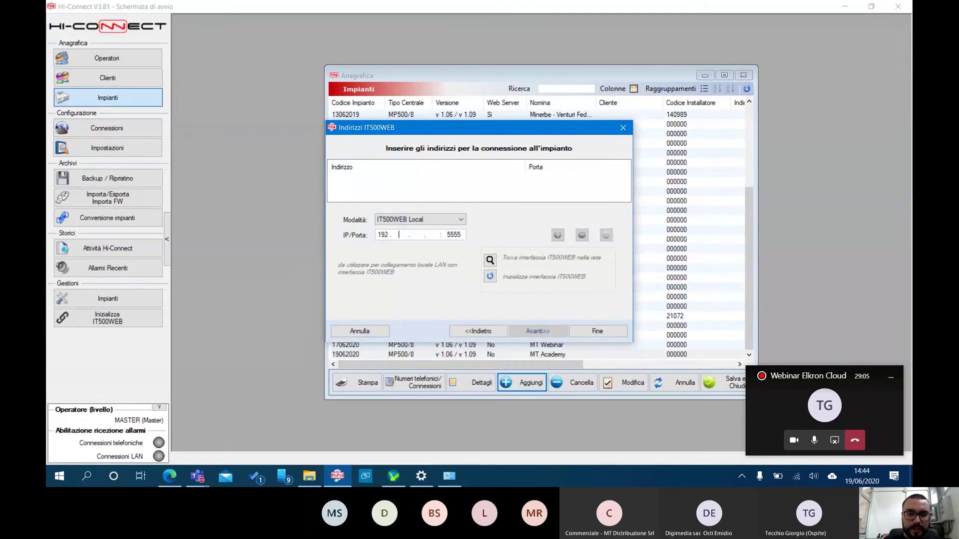
text(168)
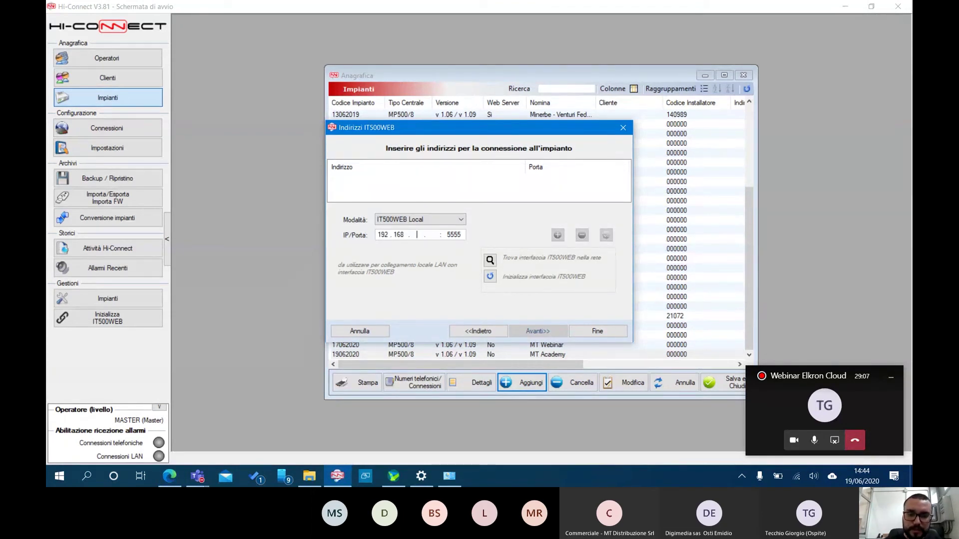
text(00)
text(00)
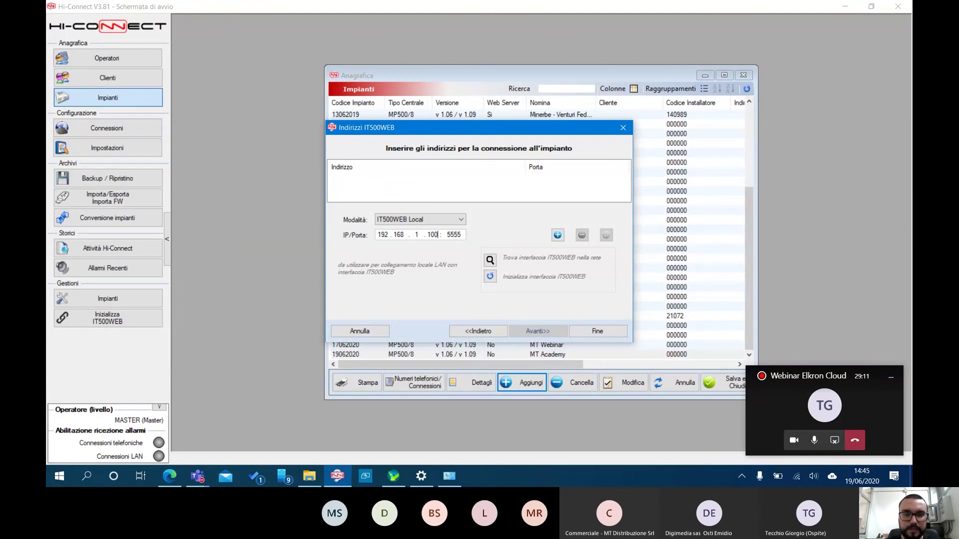
click(558, 234)
click(379, 181)
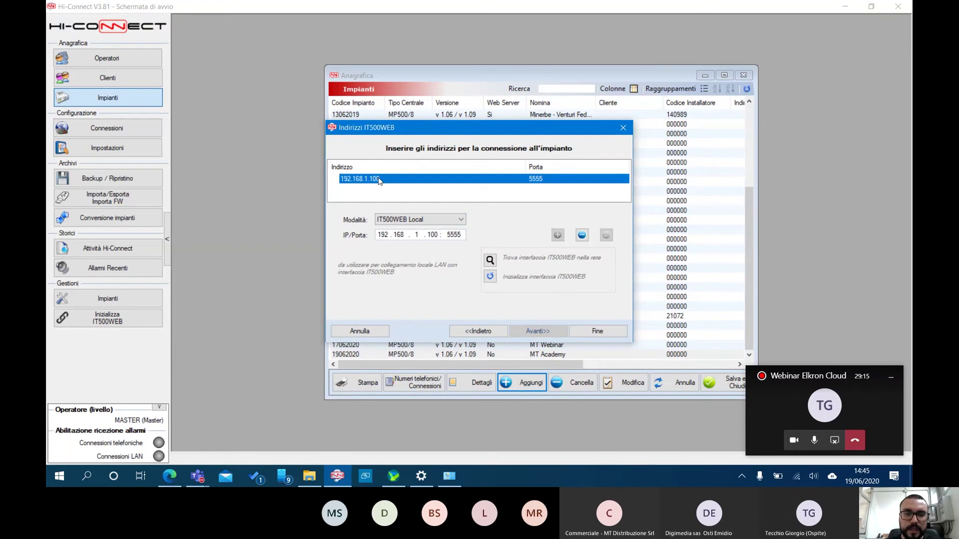
click(490, 276)
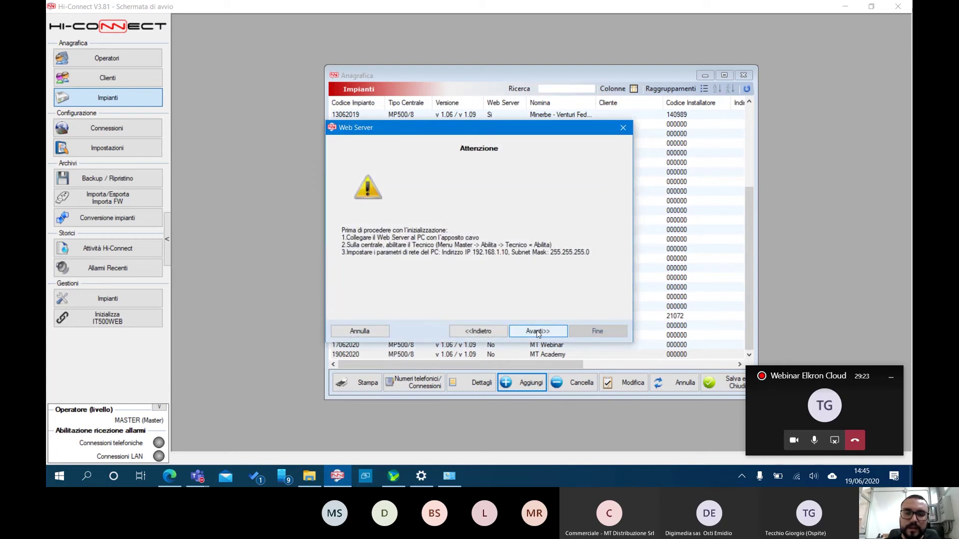
Pass the initialization warning and enter device name MT-Academy
click(537, 330)
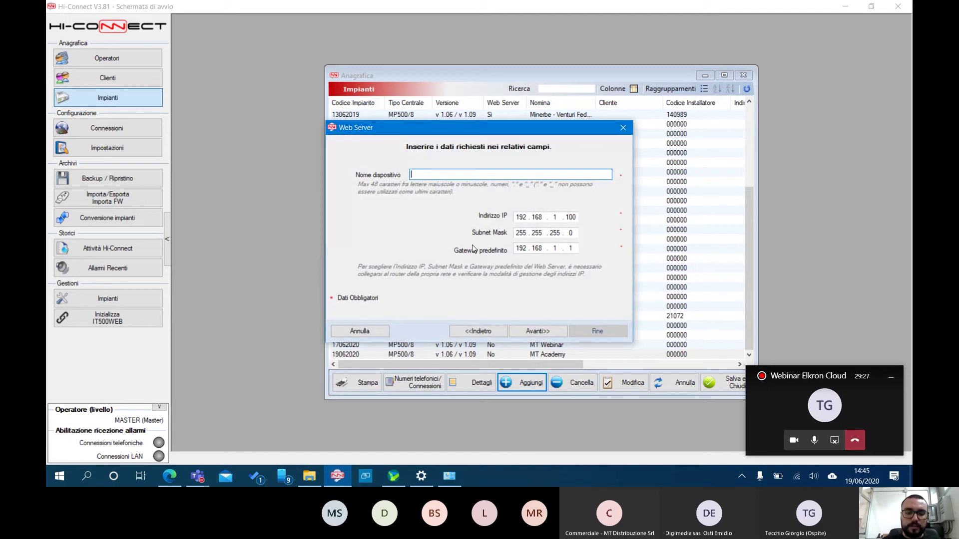
text(MT-Academy)
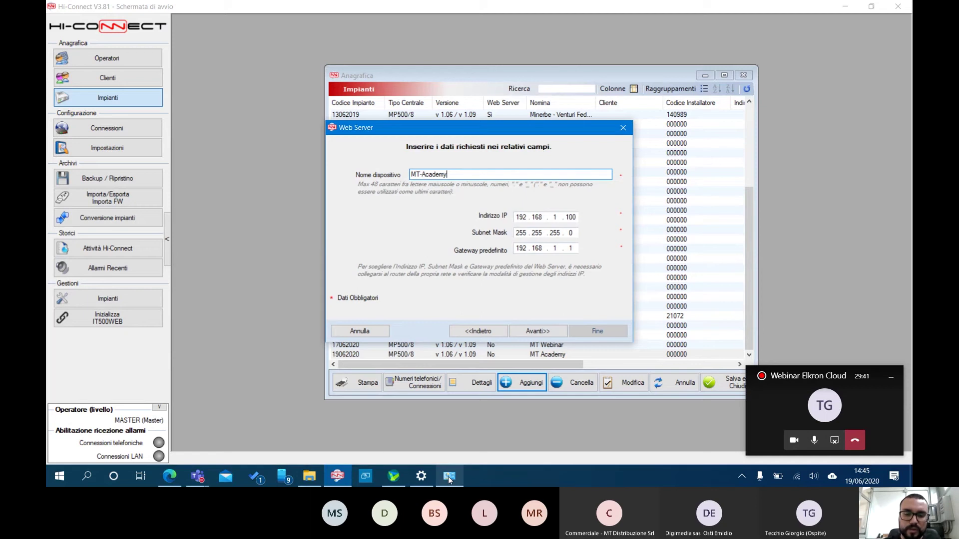
right_click(797, 479)
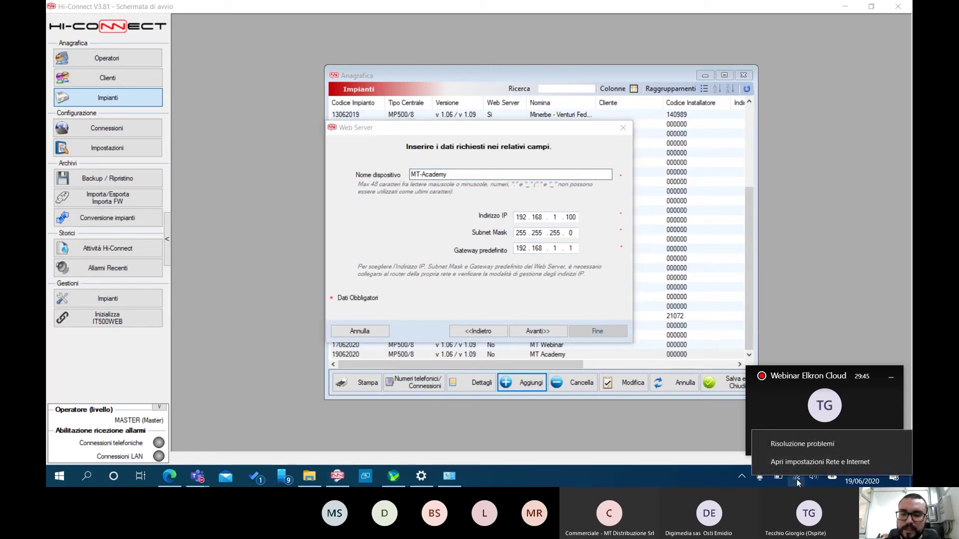
click(813, 462)
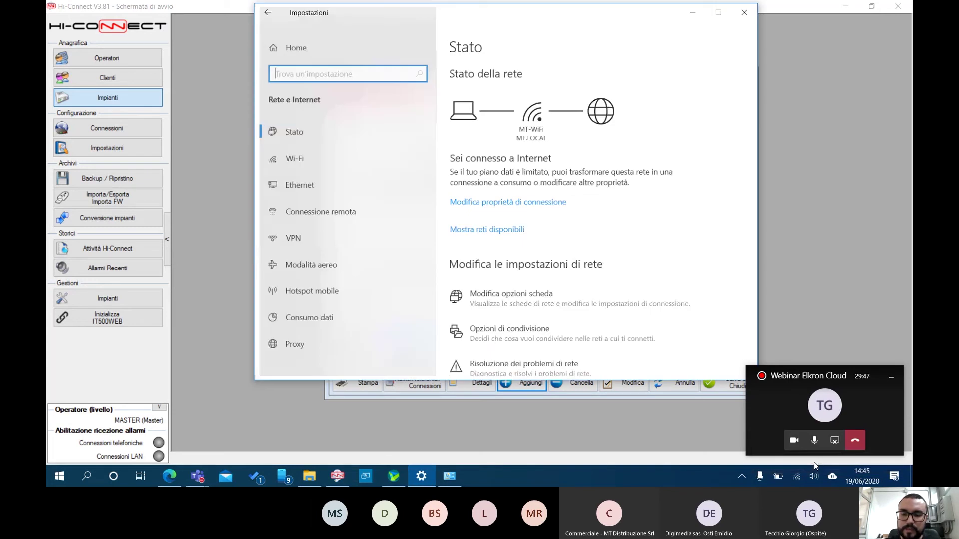
click(505, 305)
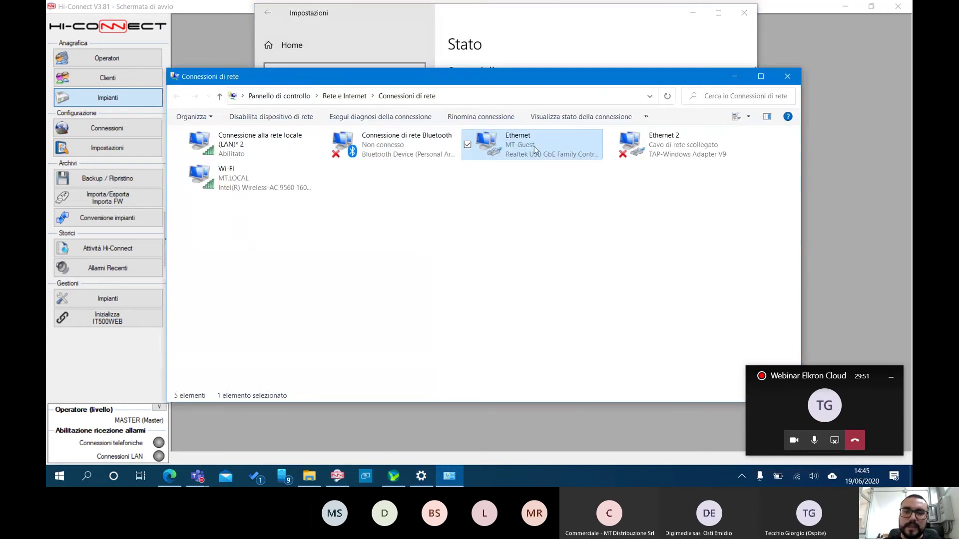
right_click(517, 142)
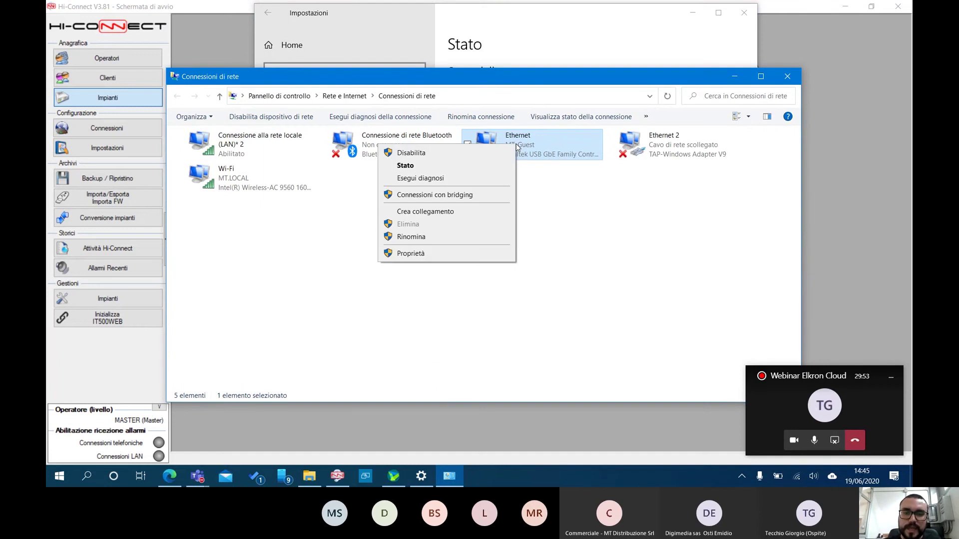
click(447, 166)
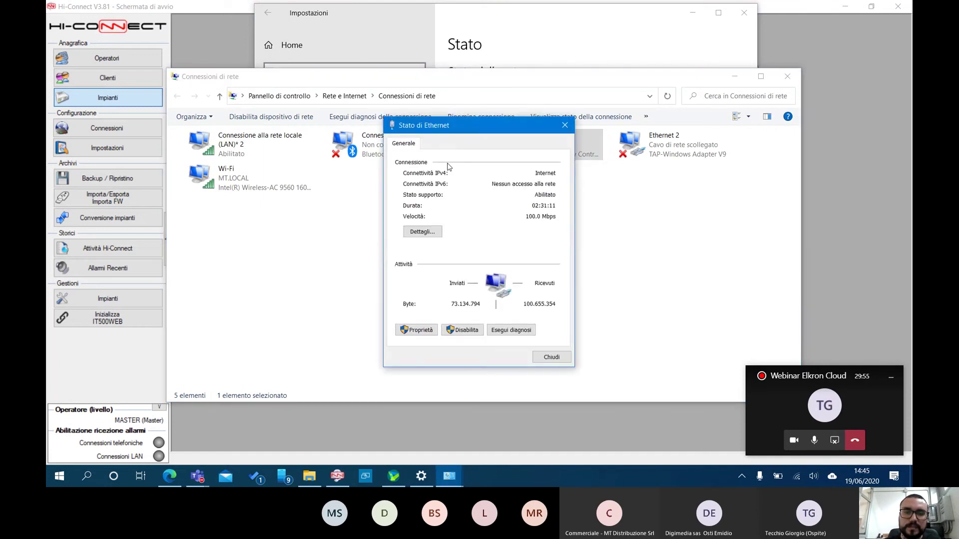
click(423, 232)
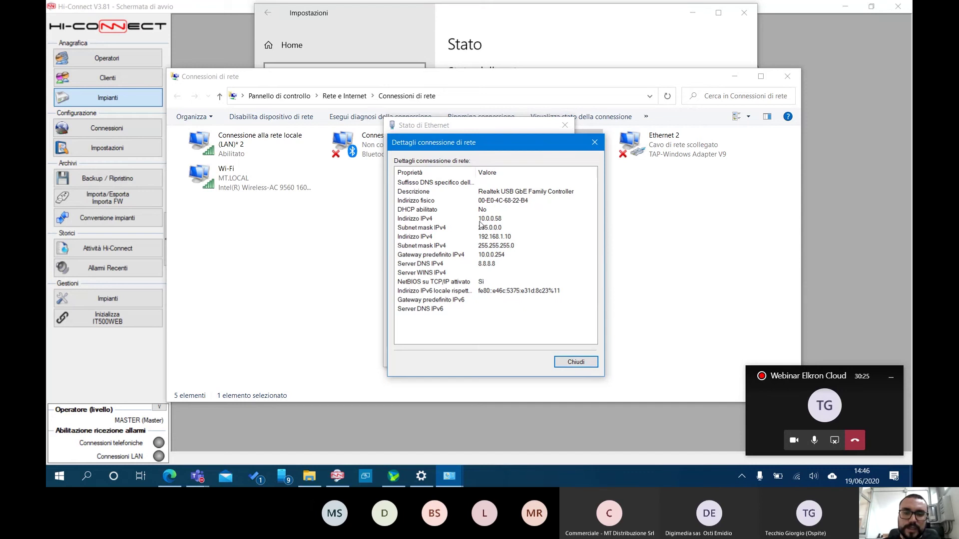
click(573, 362)
click(551, 357)
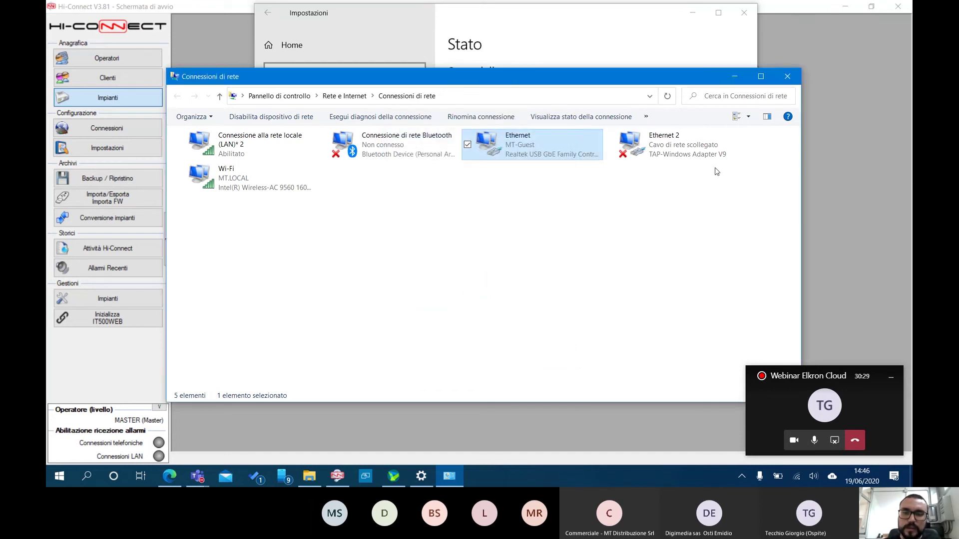
click(787, 77)
click(743, 16)
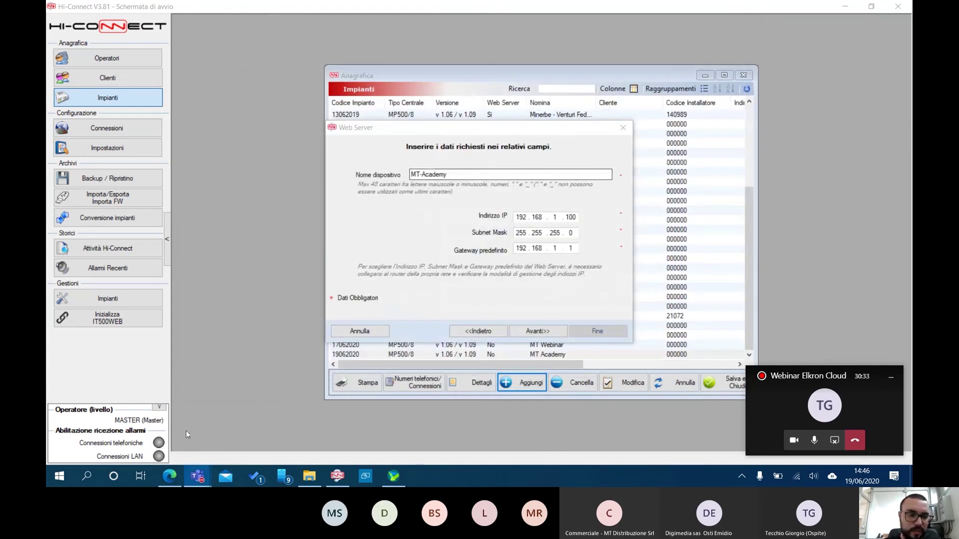
click(87, 477)
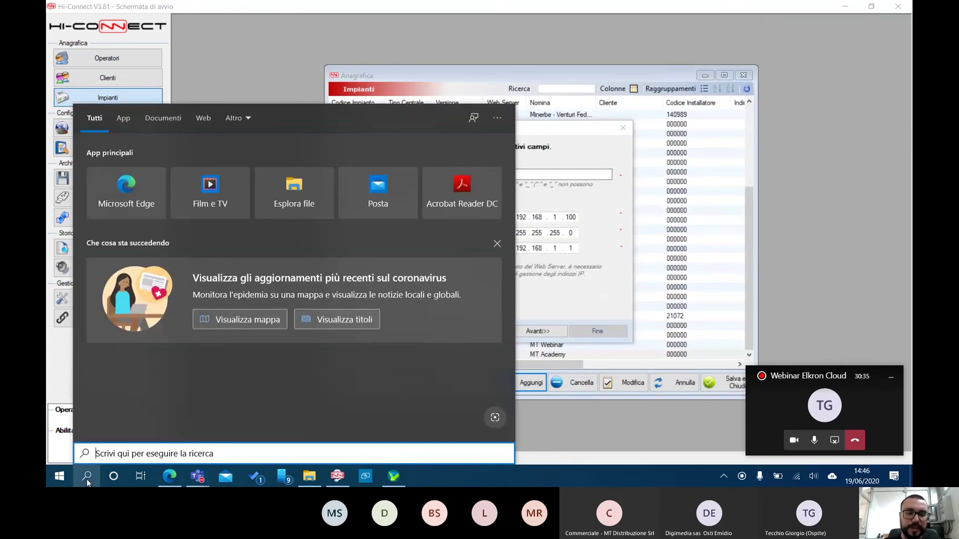
Ping 10.0.0.100 from Command Prompt, which reports the host unreachable, then close it
text(cmd)
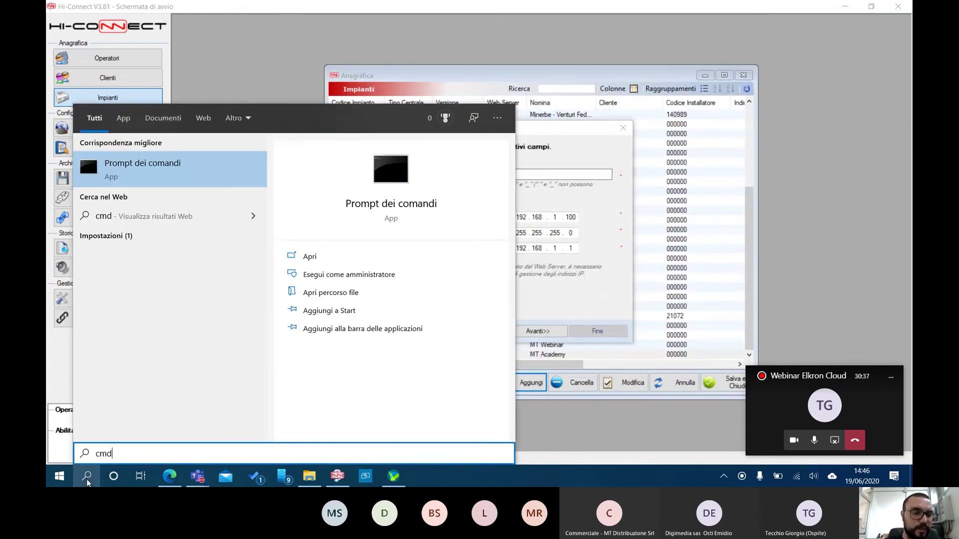
click(160, 169)
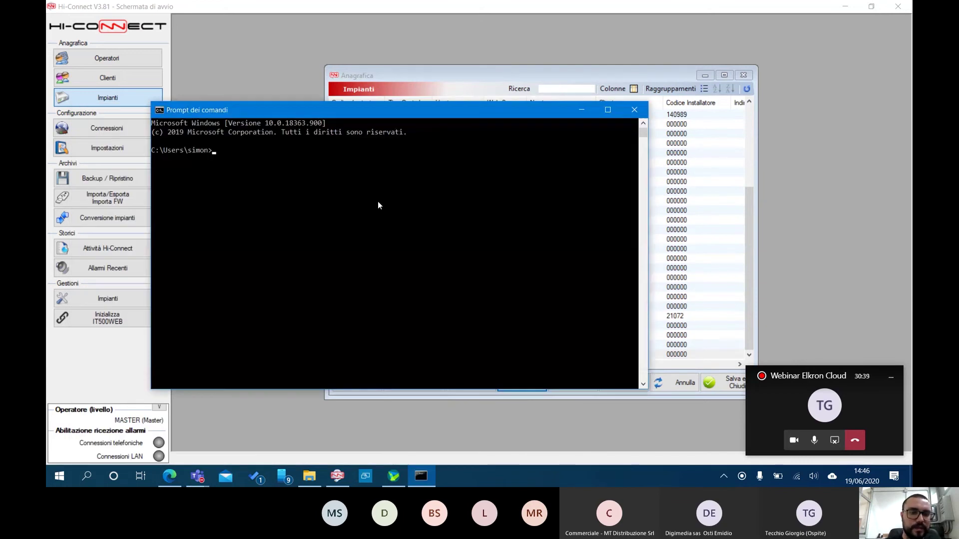
text(ping )
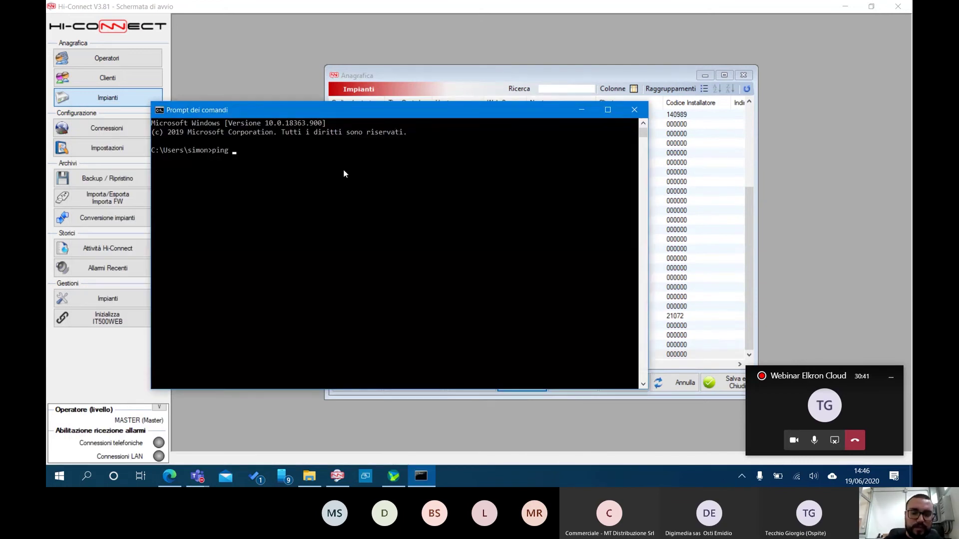
text(10.0.0.100)
key(Return)
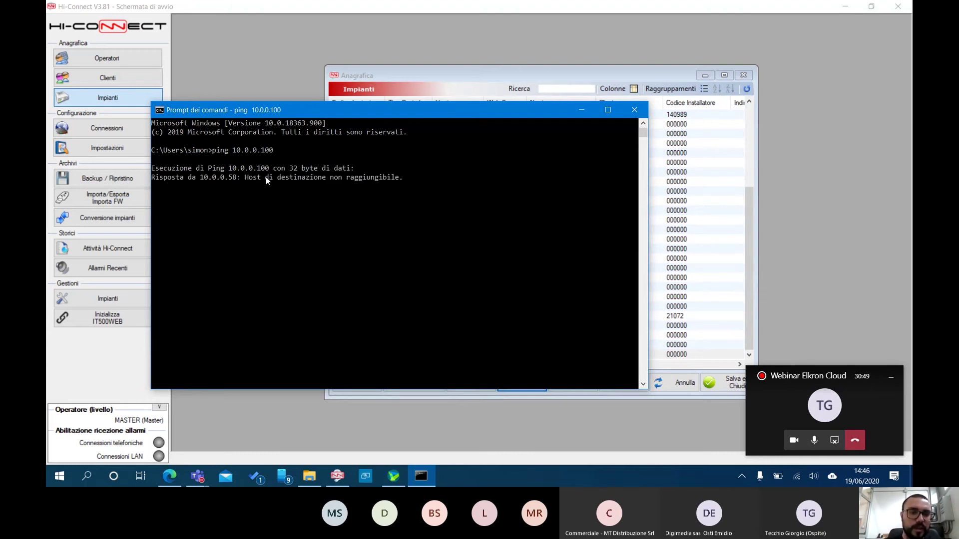
click(641, 115)
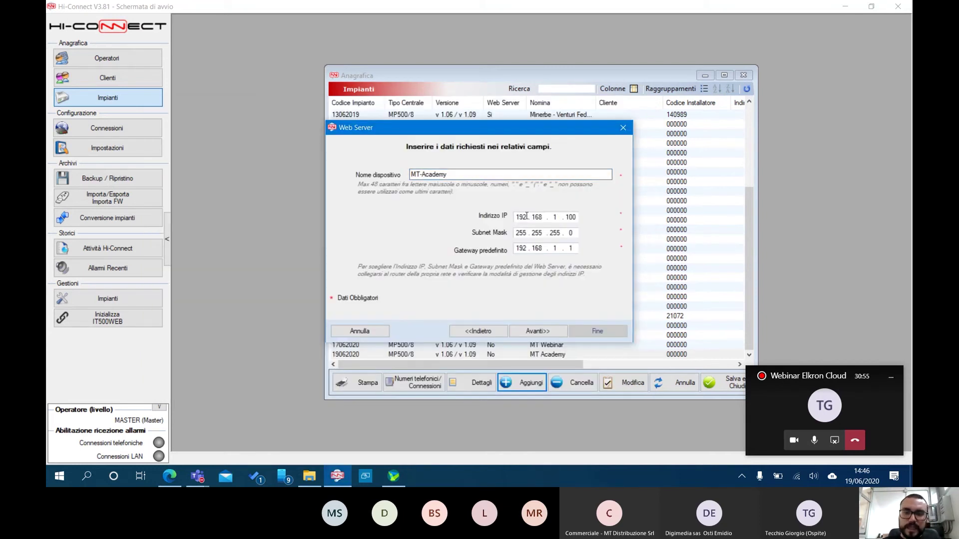
Change the IP address to 10.0.0.100 and the subnet mask to 255.0.0.0
drag(527, 216, 508, 219)
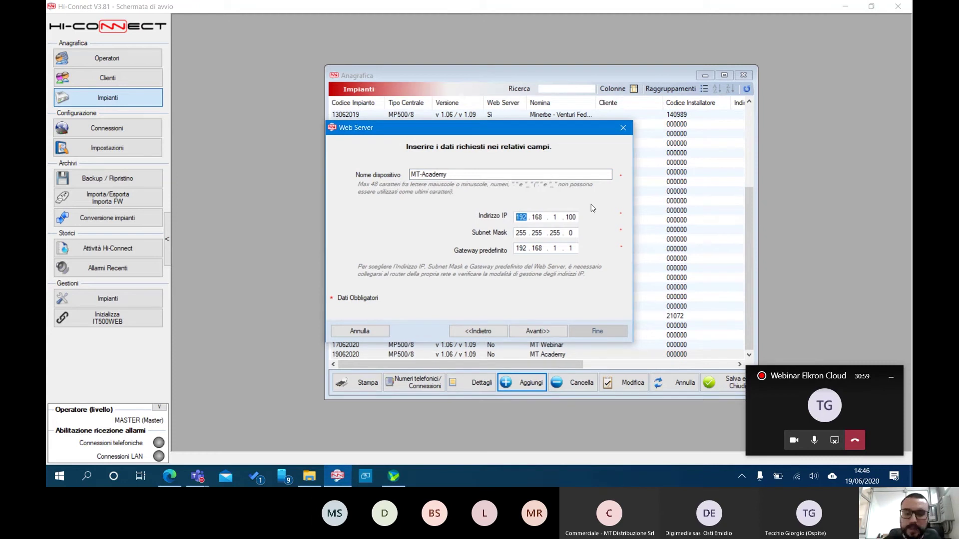
text(10.0)
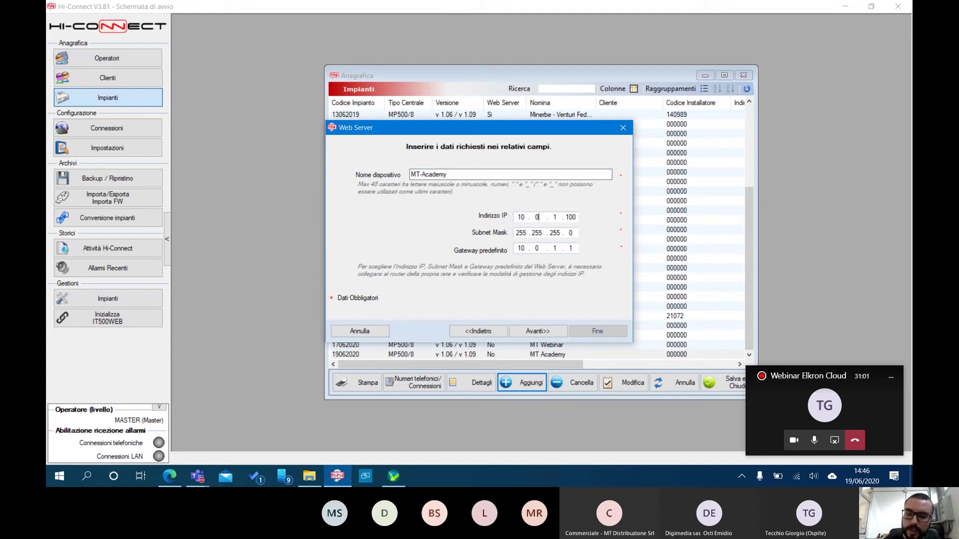
text(.0)
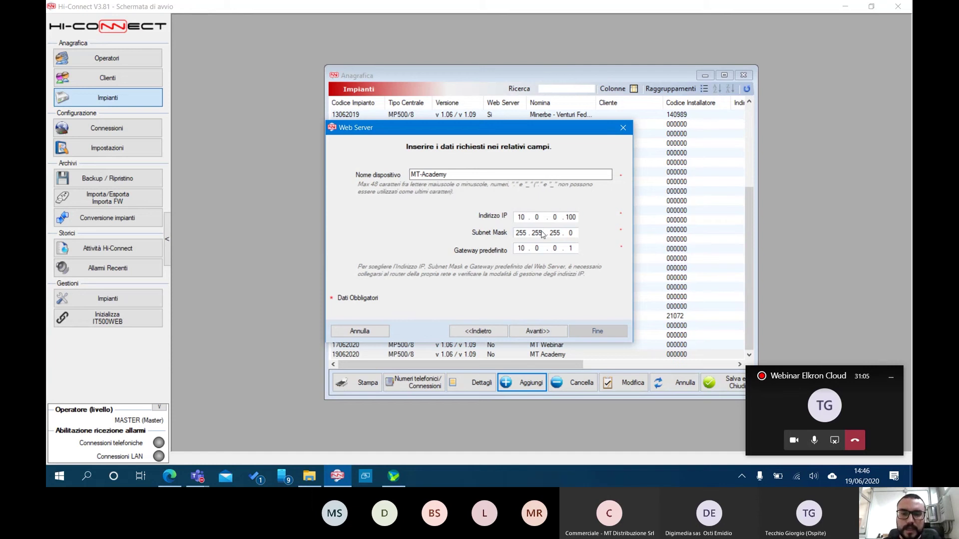
click(529, 232)
key(period)
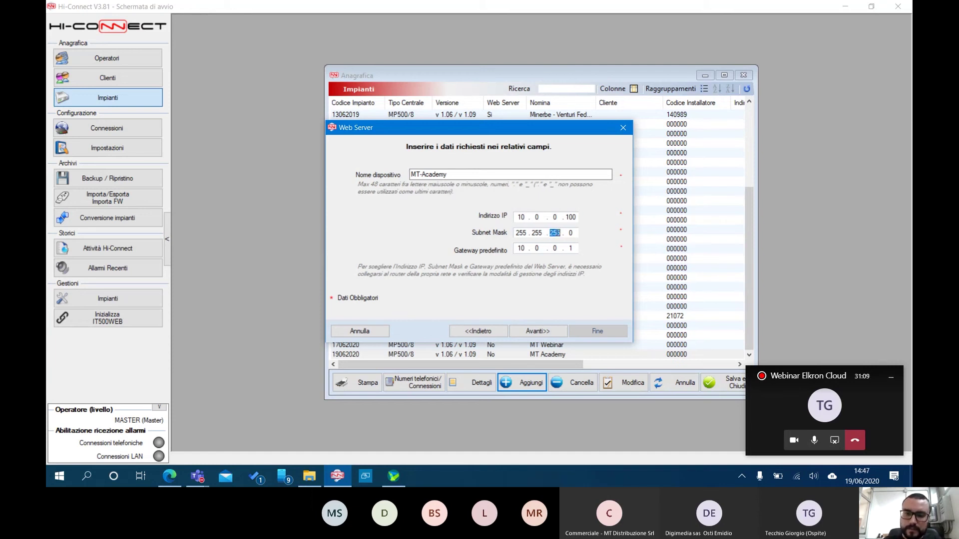
key(shift+Tab)
text(0)
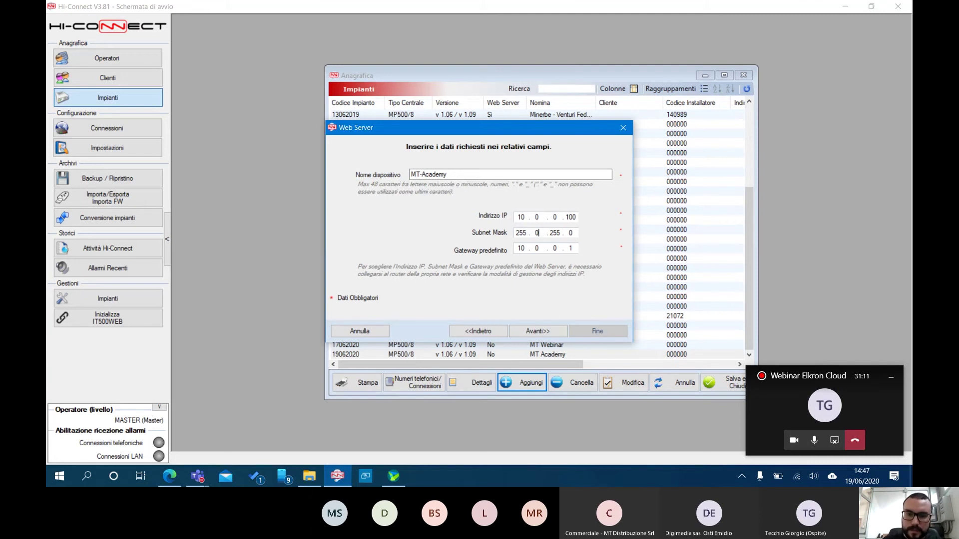
key(period)
text(0)
key(period)
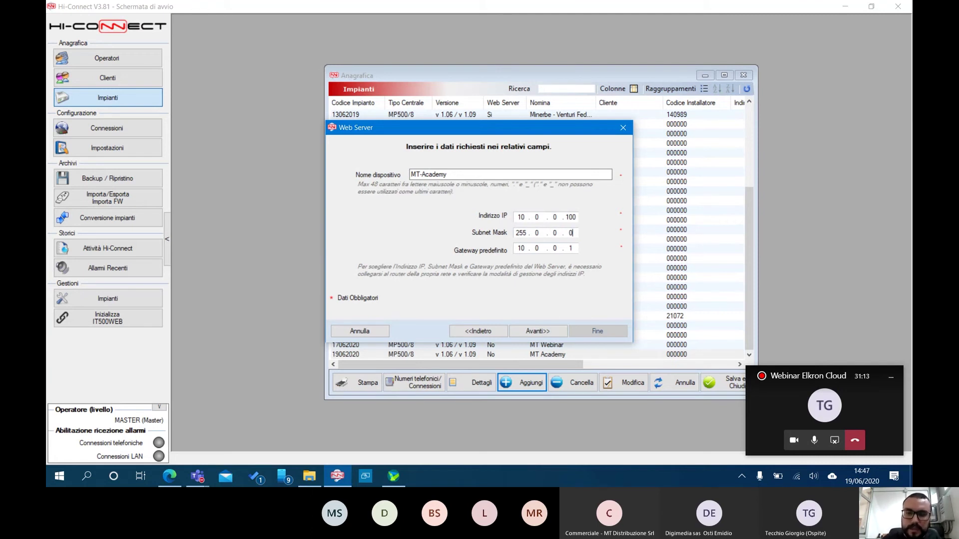
Set the default gateway to 10.0.0.254 and try to advance with Avanti>>
click(575, 248)
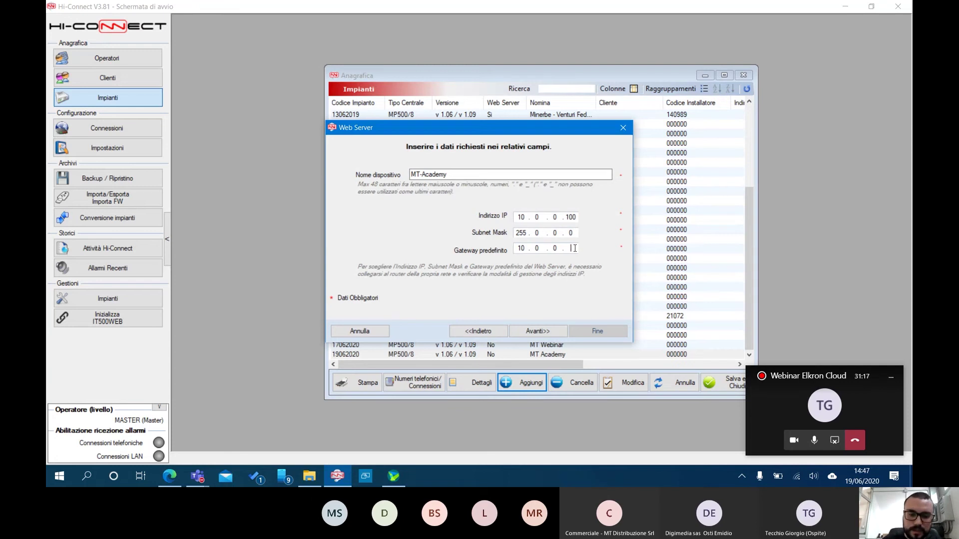
key(BackSpace)
text(254)
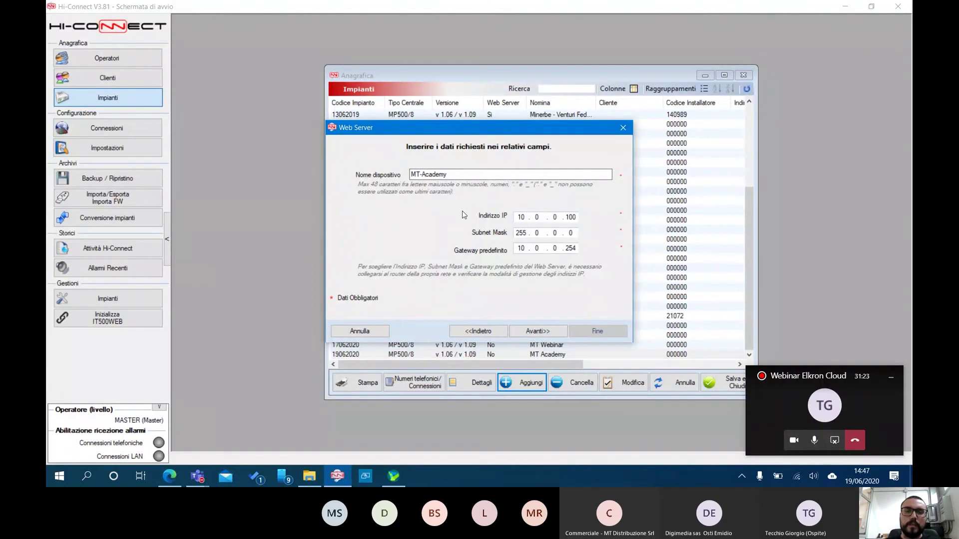
click(533, 330)
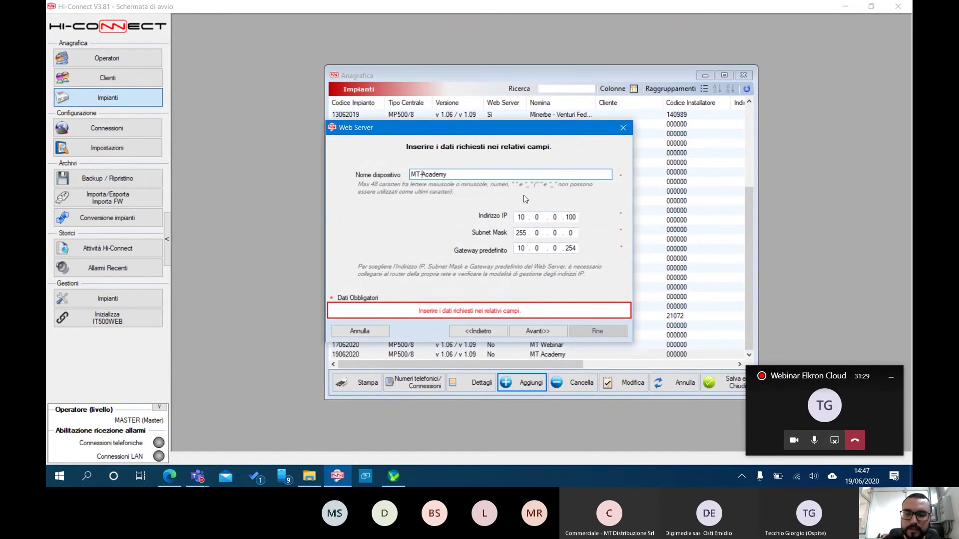
Rename the device to MTAcademy and complete initialization, which shows the MAC address and Codice ID
key(BackSpace)
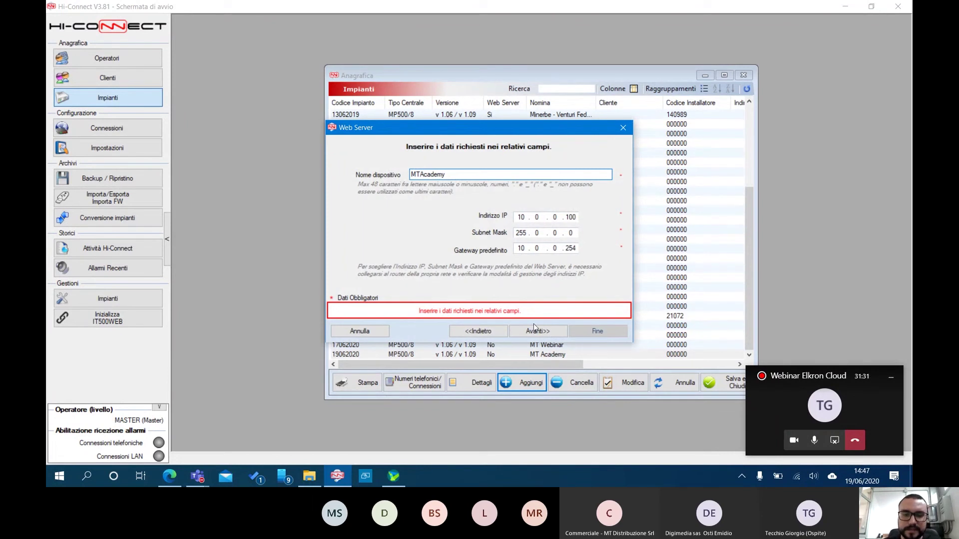
click(537, 331)
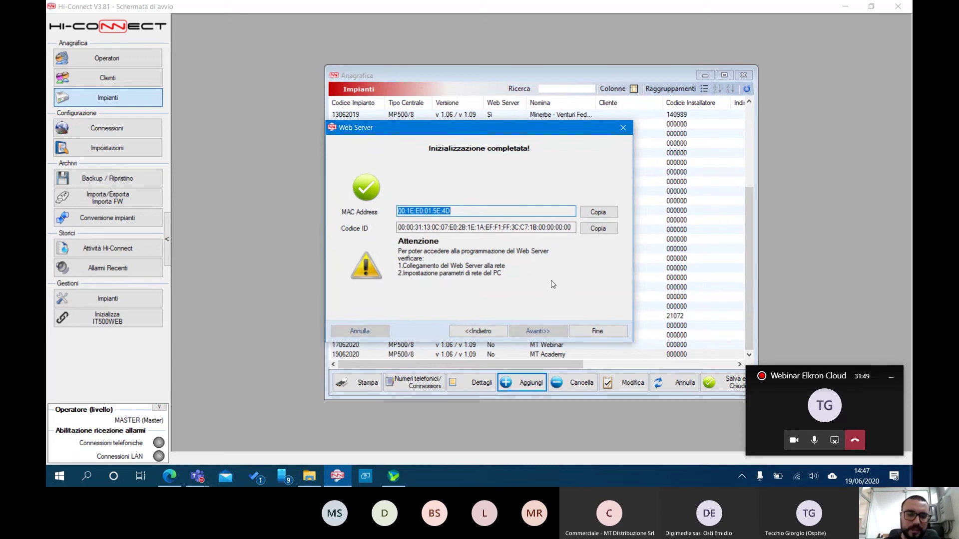
click(87, 476)
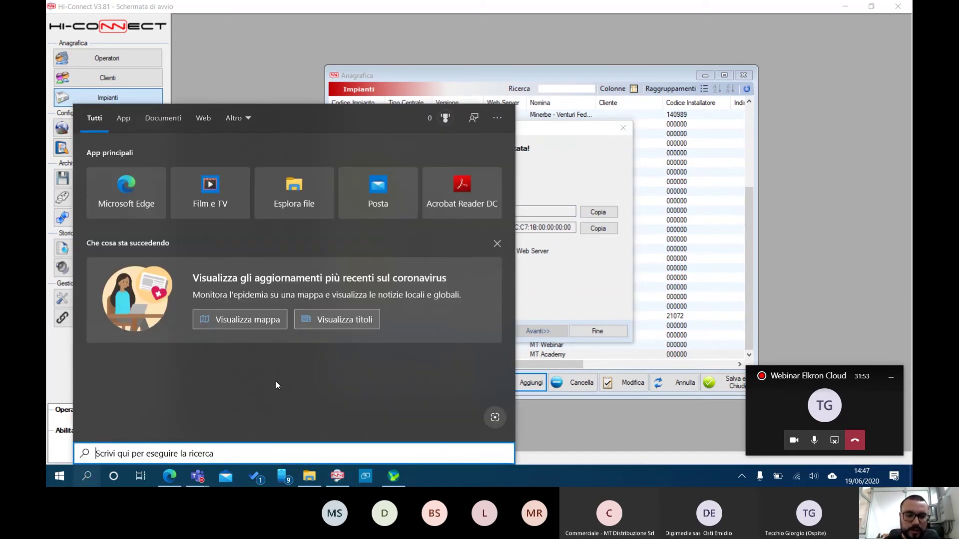
Paste the copied MAC address into a new Notepad note, labelled 'mac address'
text(blocco)
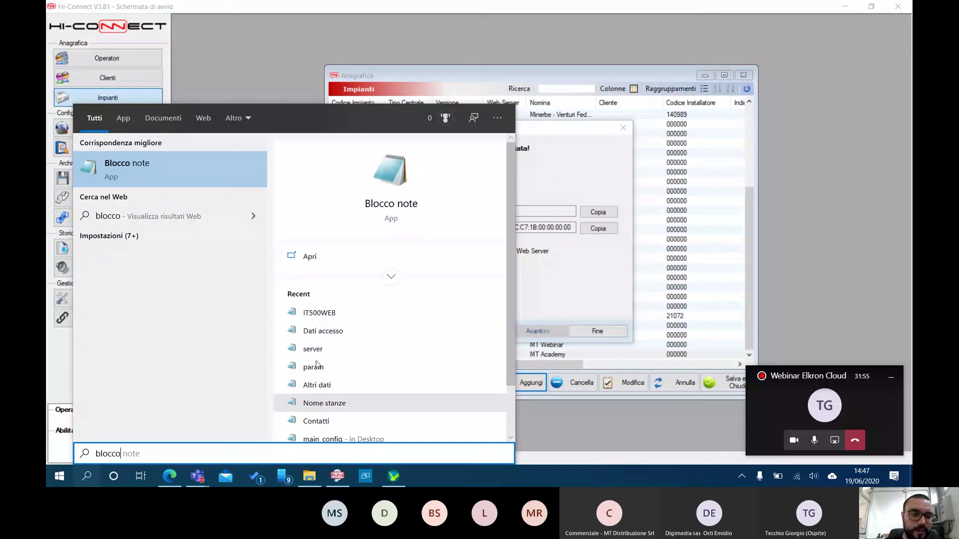
click(186, 169)
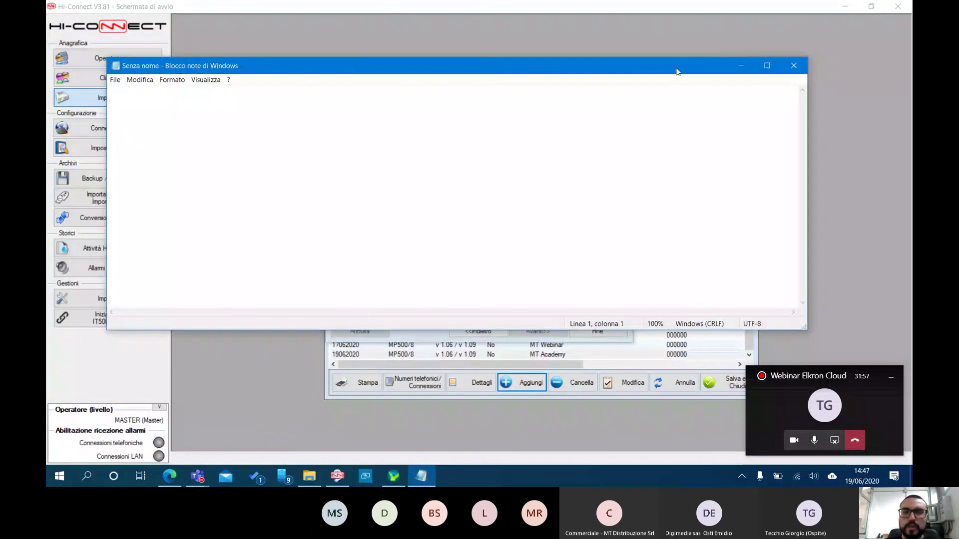
drag(677, 71, 687, 235)
click(566, 174)
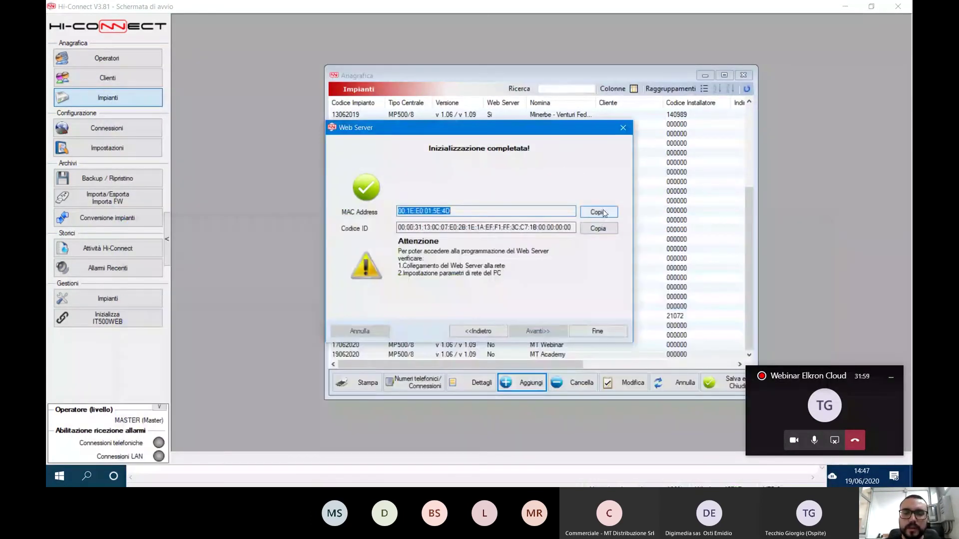
click(603, 213)
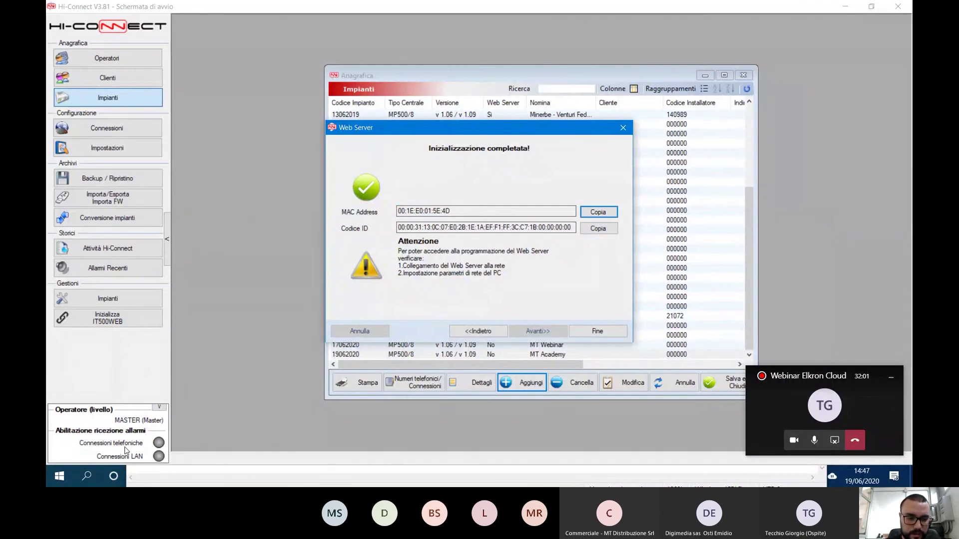
click(197, 477)
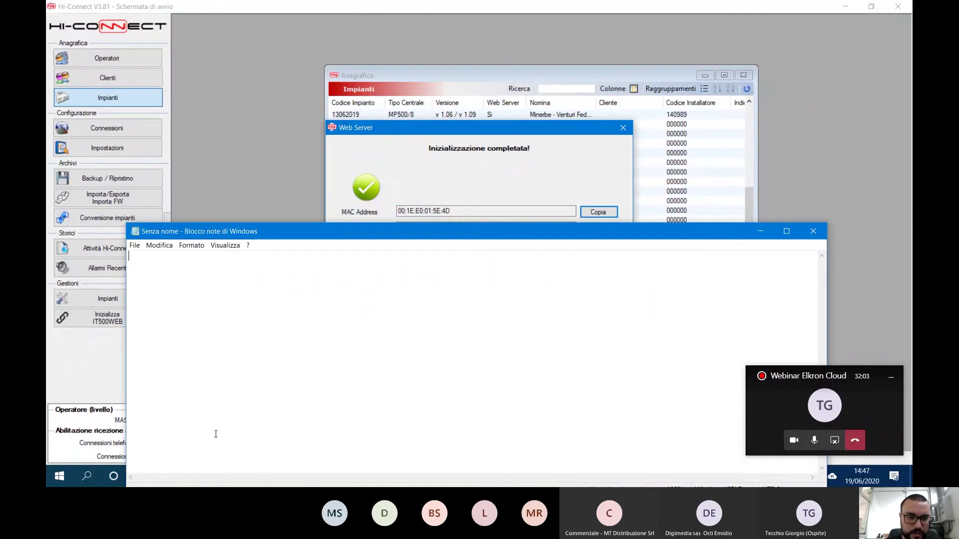
drag(327, 239, 273, 135)
right_click(98, 159)
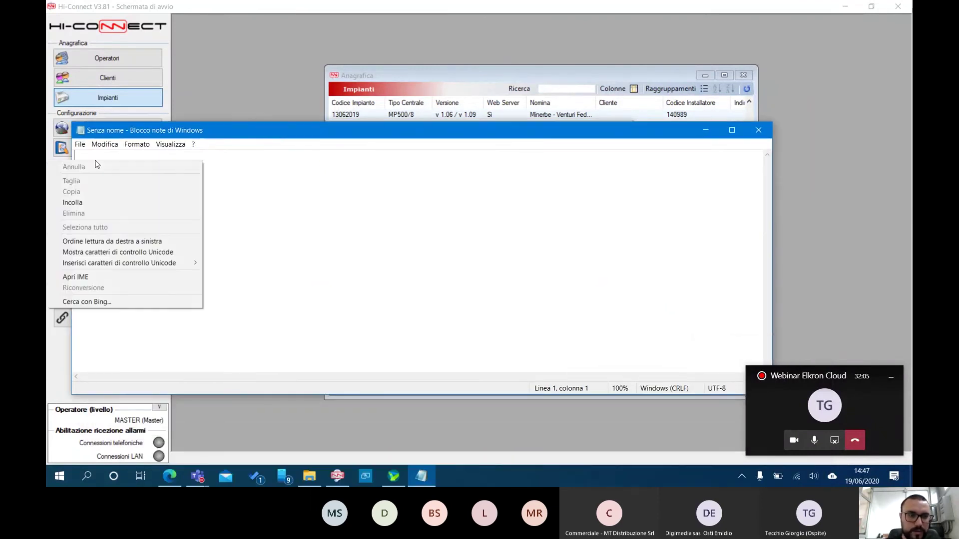
click(98, 203)
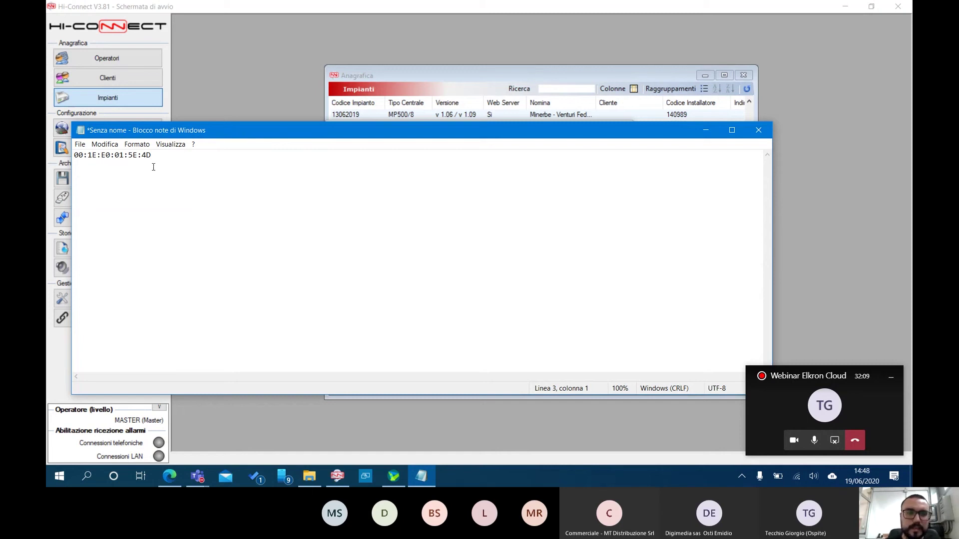
text(mac address)
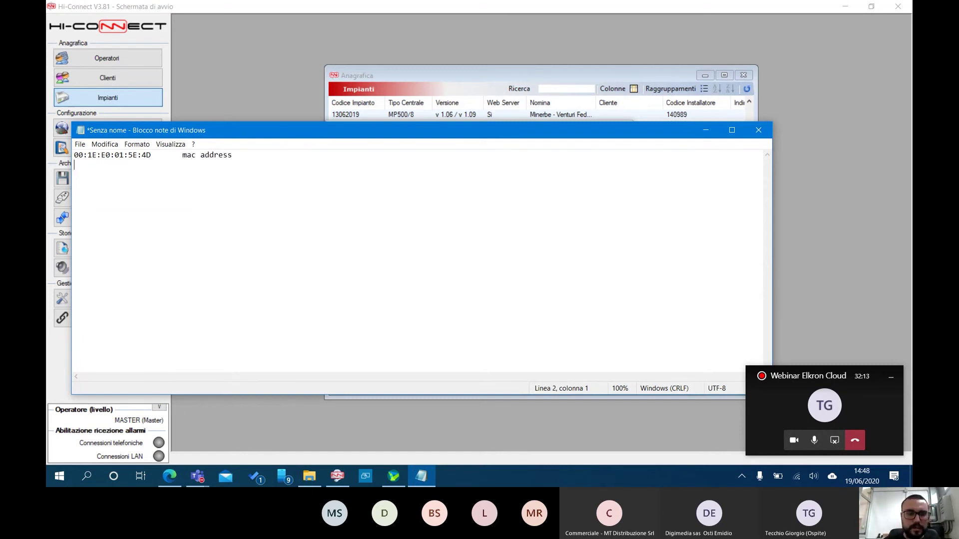
Add the copied Codice ID labelled 'codice ID' on line two, then minimize Notepad
click(489, 67)
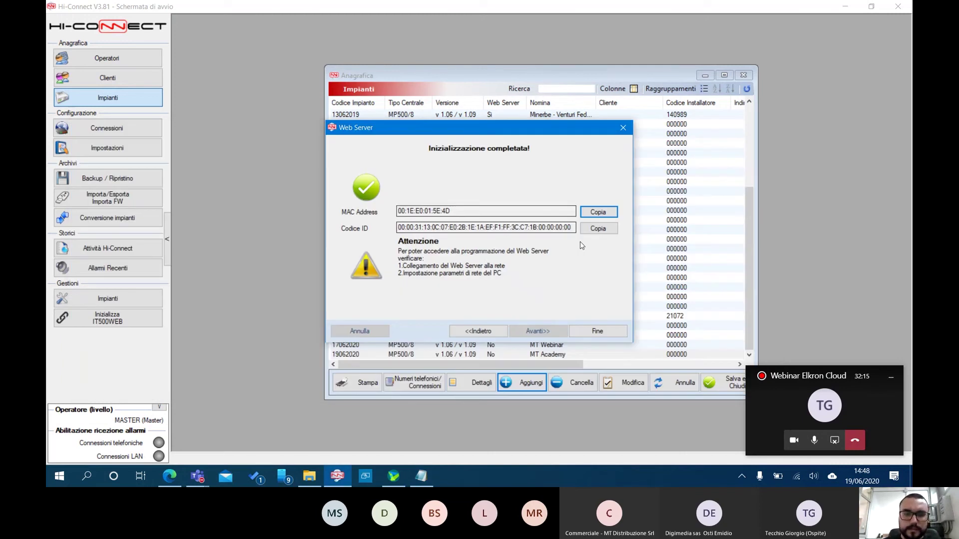
click(603, 235)
click(421, 475)
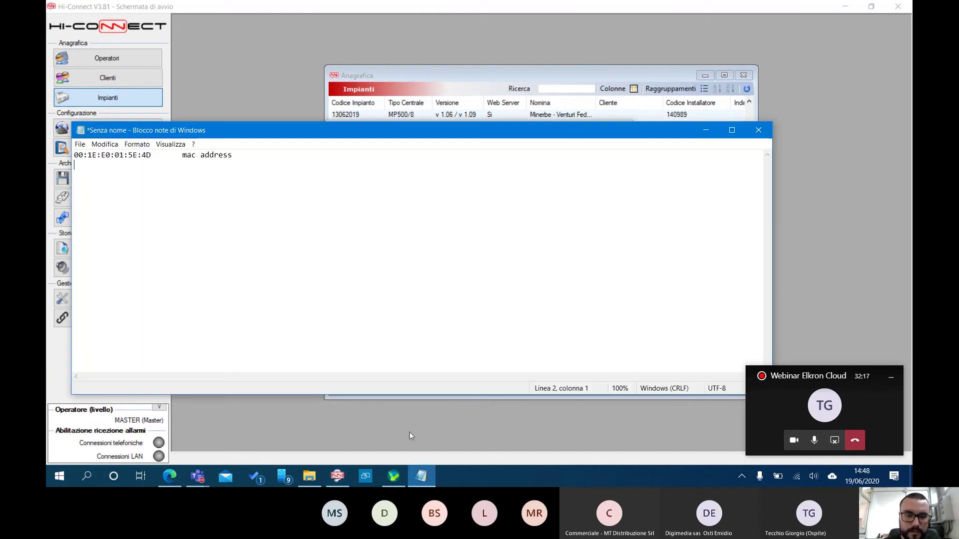
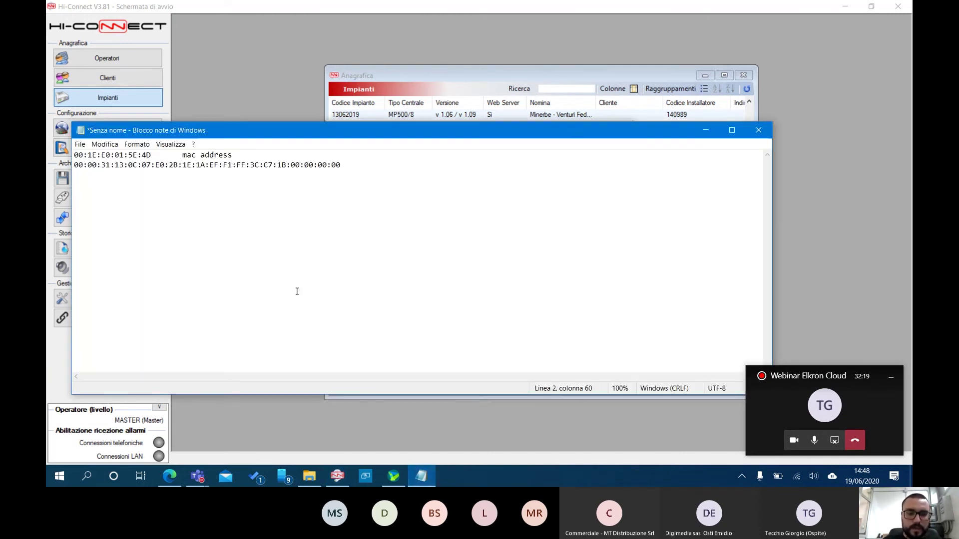
key(Tab)
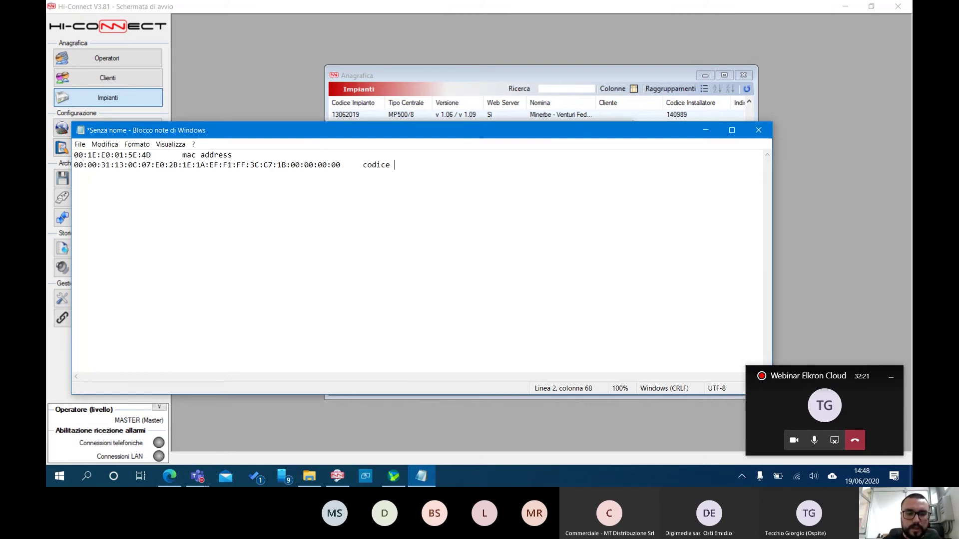
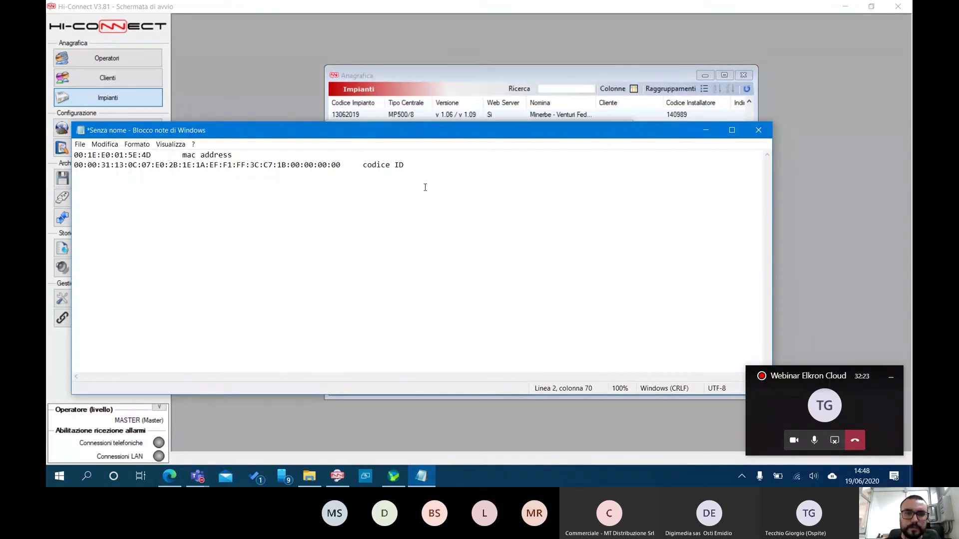
click(706, 130)
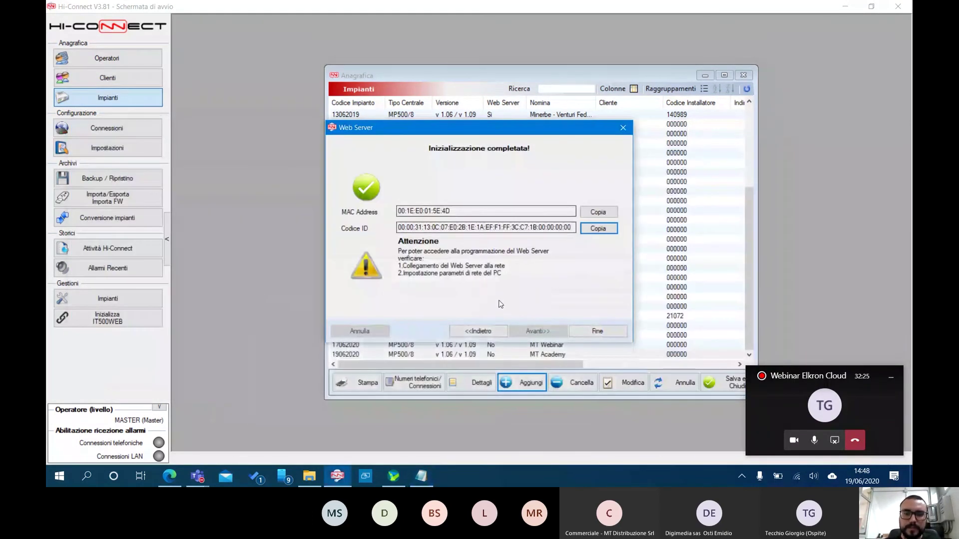
Finish the web server setup, select MT Academy, and save and close the plant register
click(598, 332)
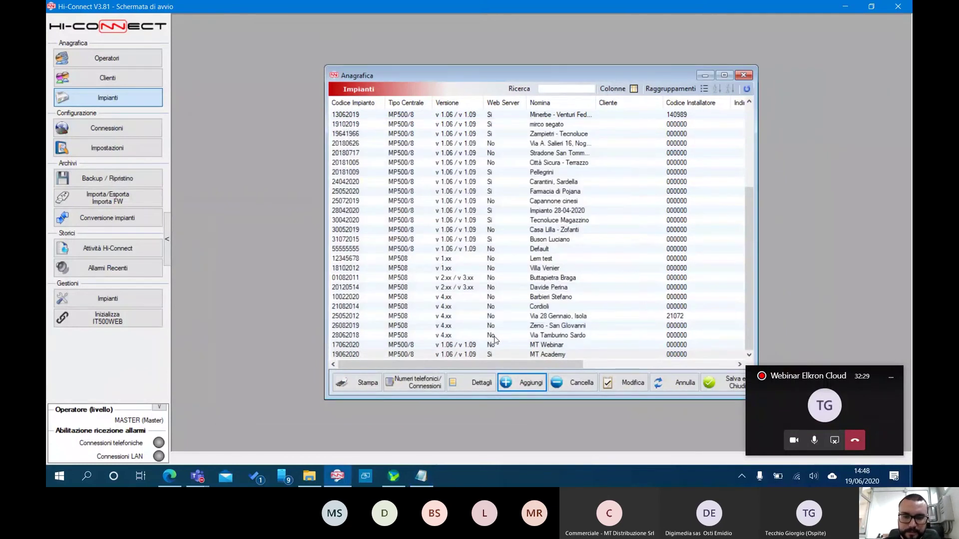
click(531, 354)
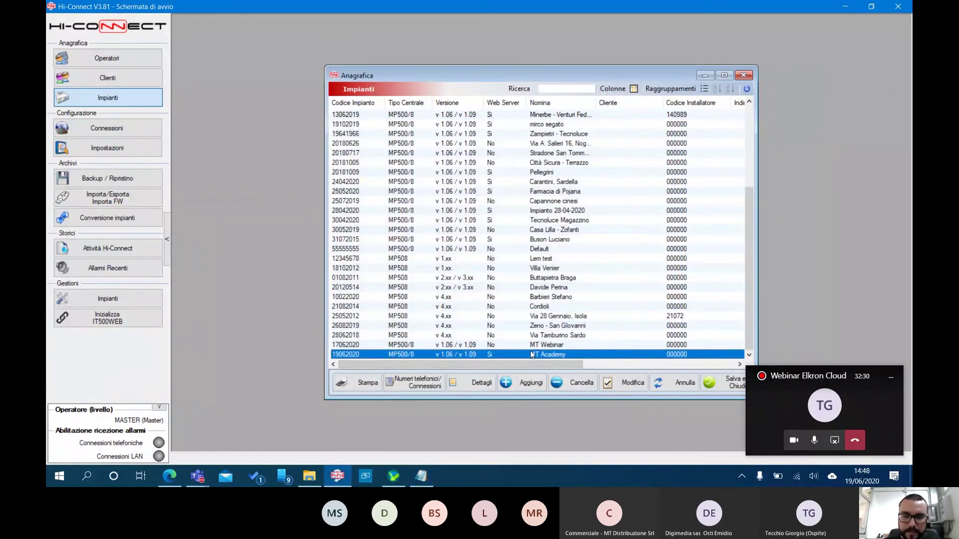
click(736, 386)
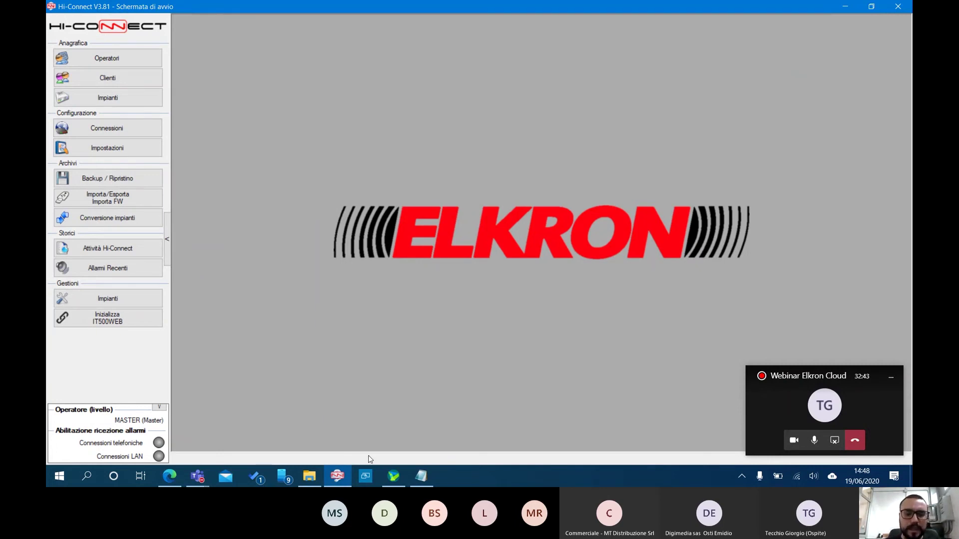
In Edge, close the old ELKRON tab and load 192.168.1.100 in a new tab
mouse_move(175, 478)
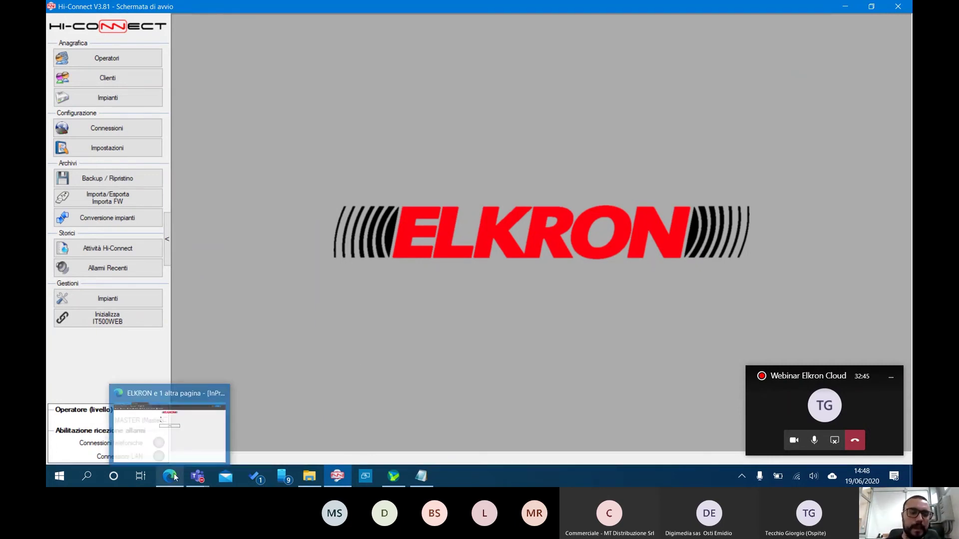
click(182, 429)
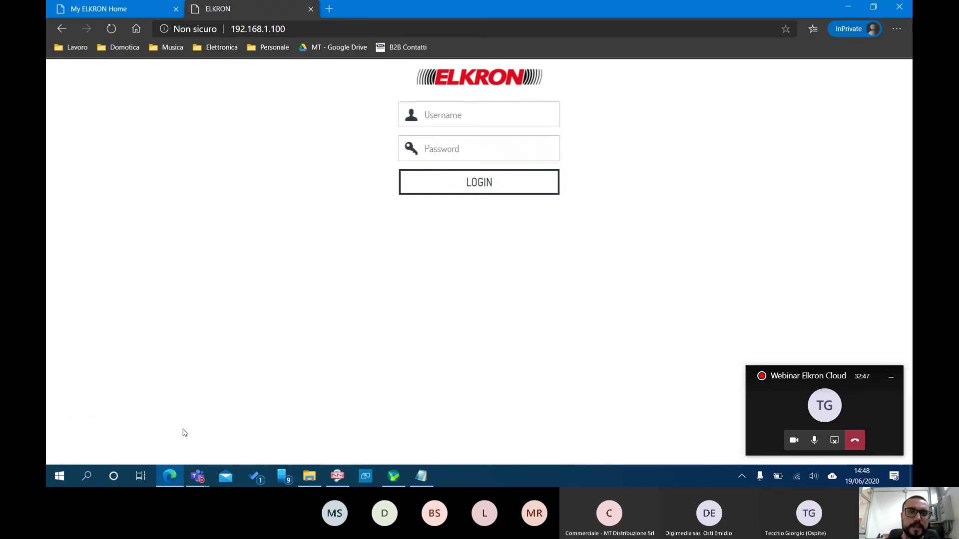
click(311, 9)
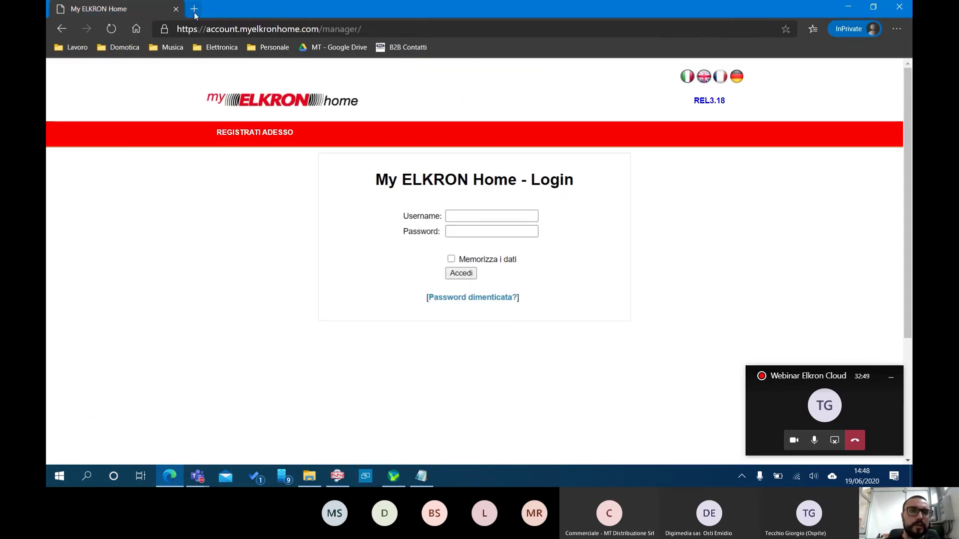
click(194, 10)
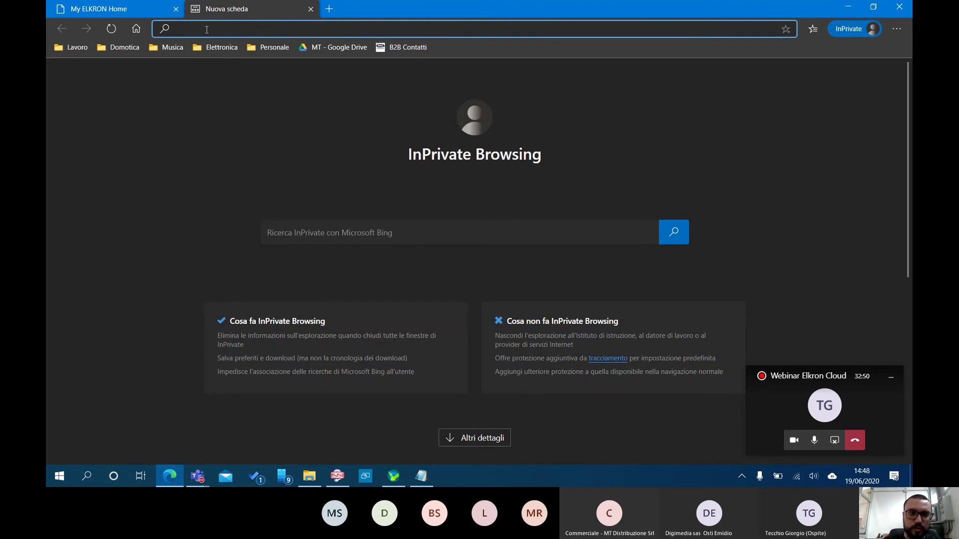
text(192.168.1.100)
key(Return)
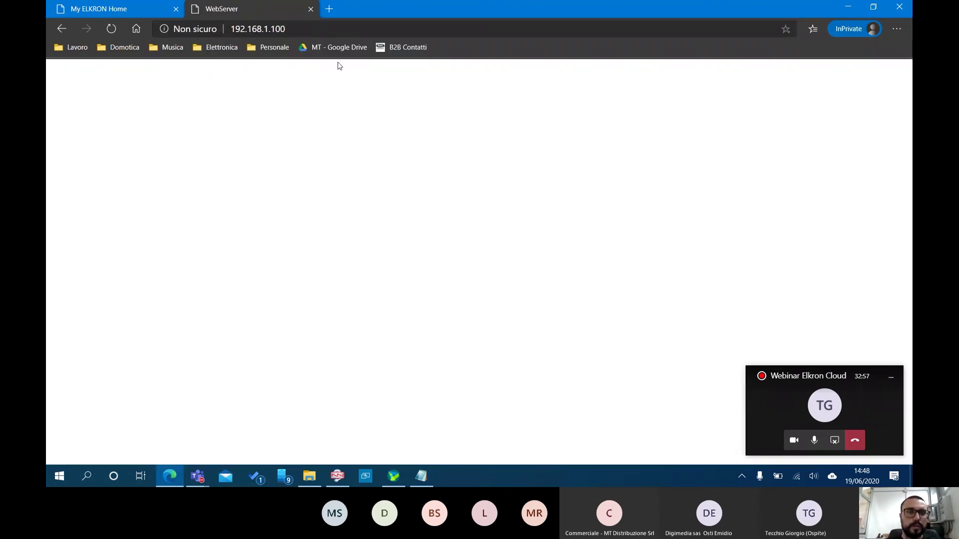
Load 10.0.0.100 in a fresh tab to reach the ELKRON login page, then minimise Edge
click(310, 9)
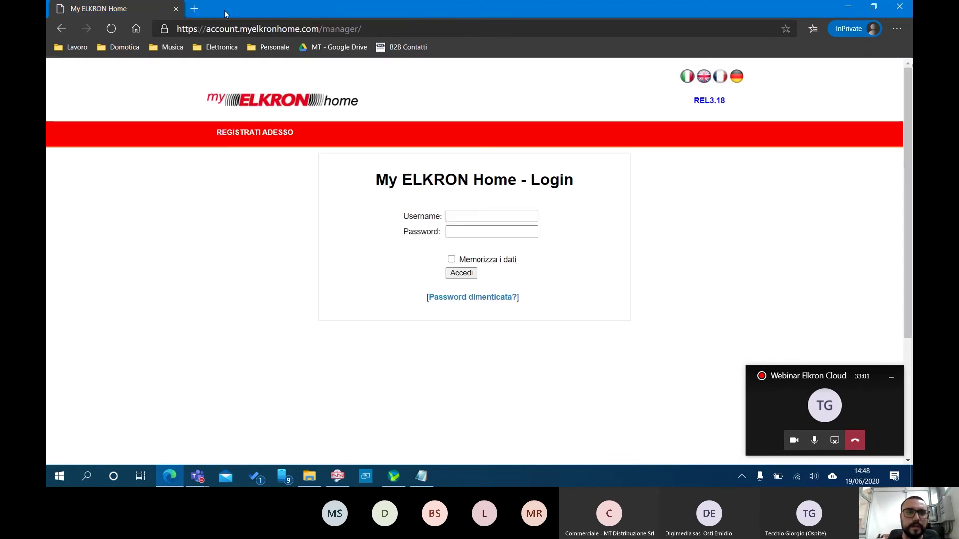
click(195, 10)
text(1)
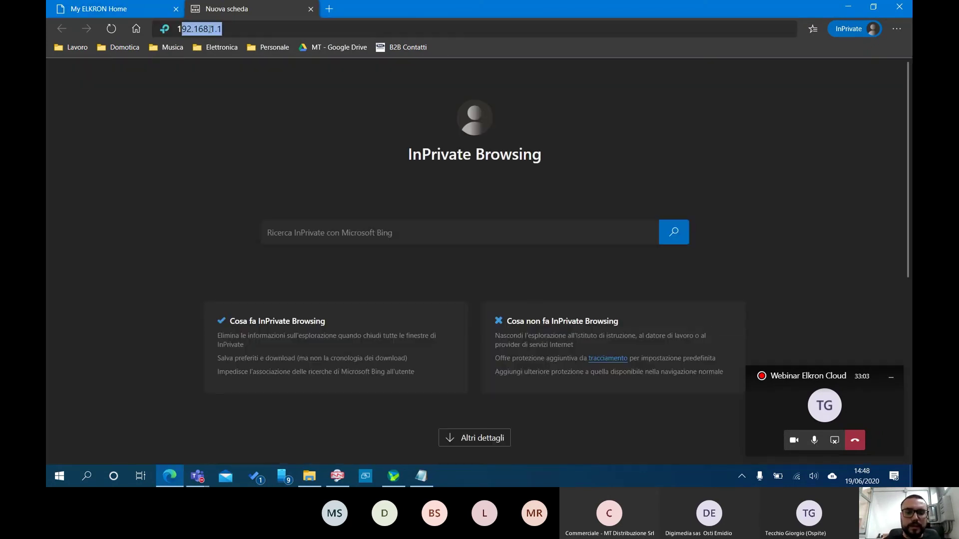
text(0.0.0.100)
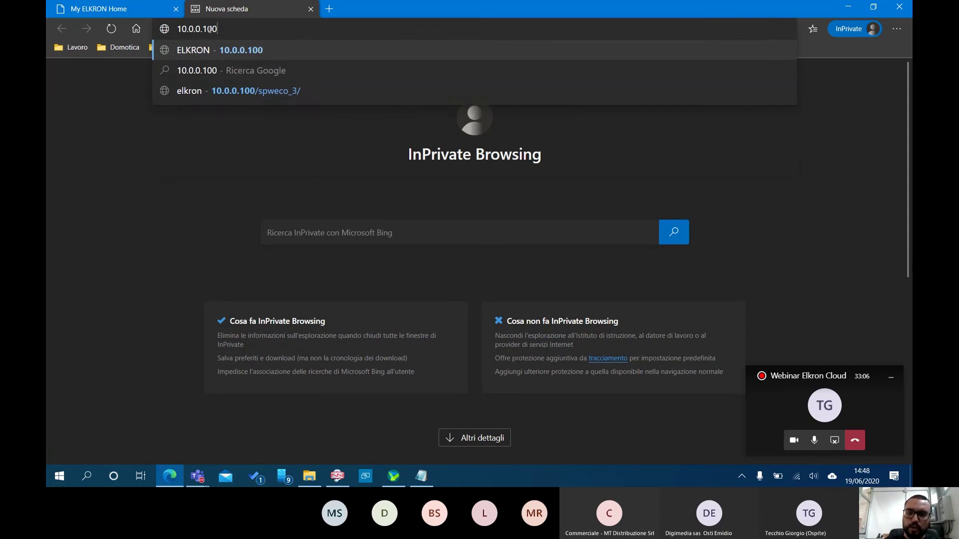
key(Return)
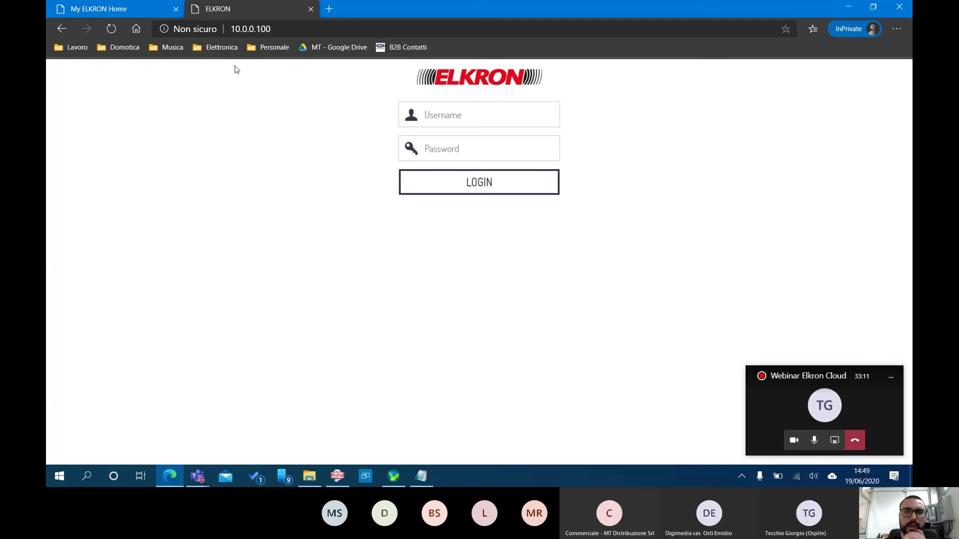
click(849, 8)
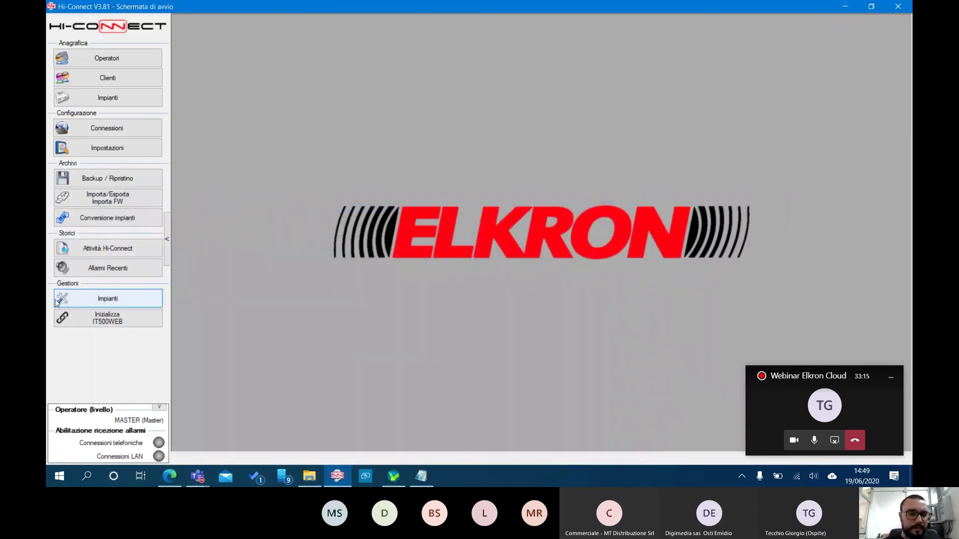
Open the MT Academy system and connect via LAN (IT500WEB Local) at 10.0.0.100:5555
click(108, 300)
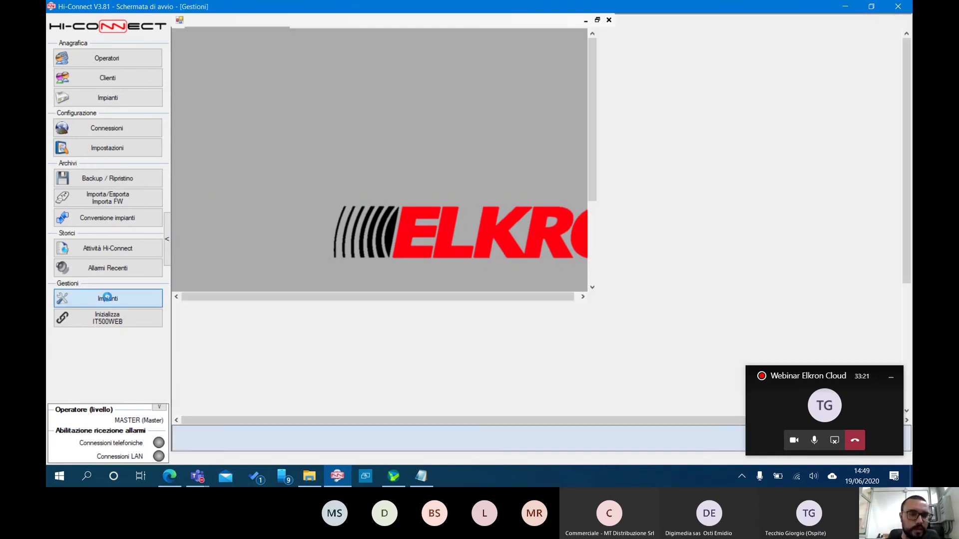
scroll(254, 335, down, 1)
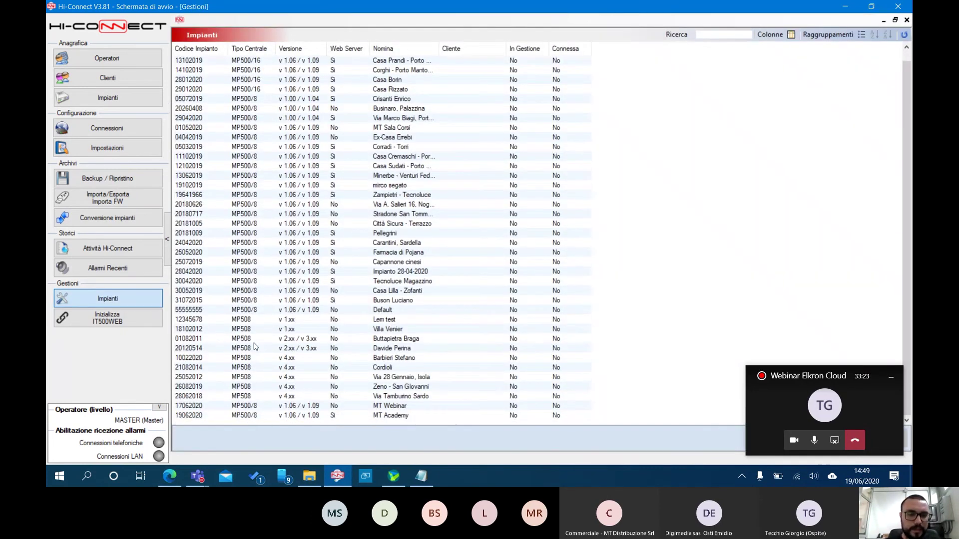
click(203, 416)
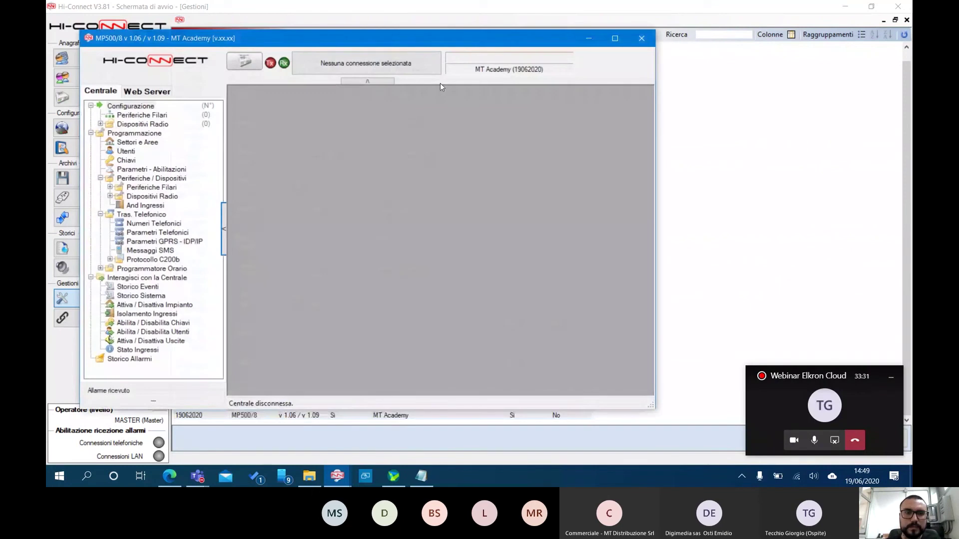
drag(507, 36, 555, 40)
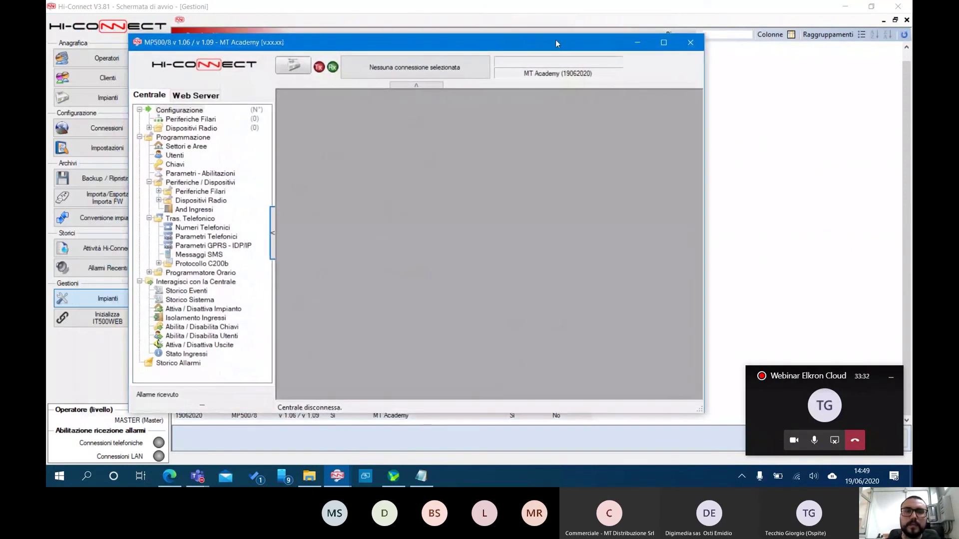
click(403, 64)
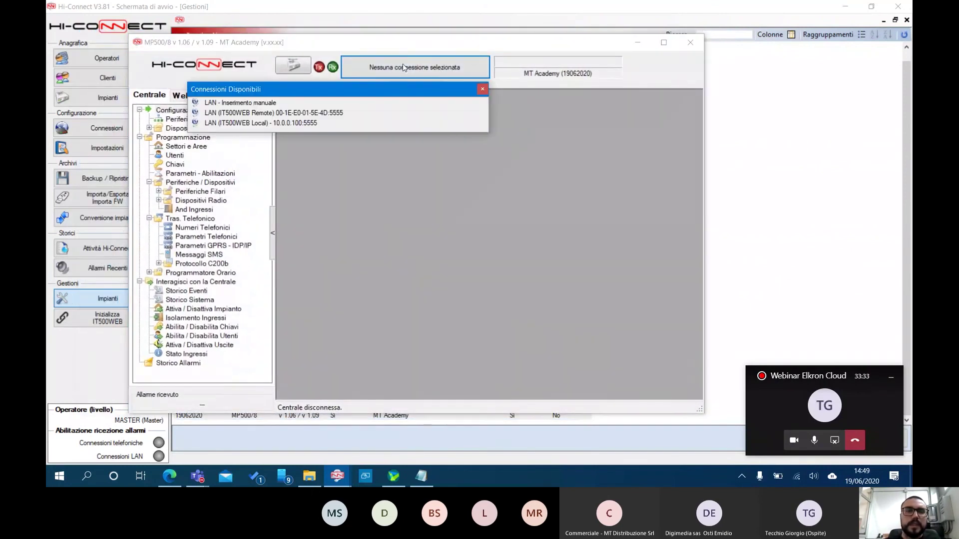
double_click(296, 124)
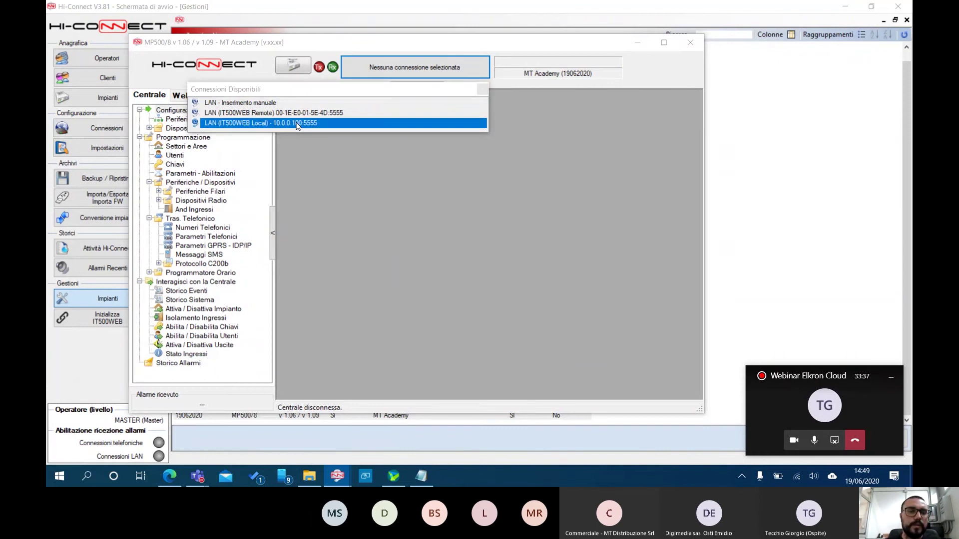
click(294, 67)
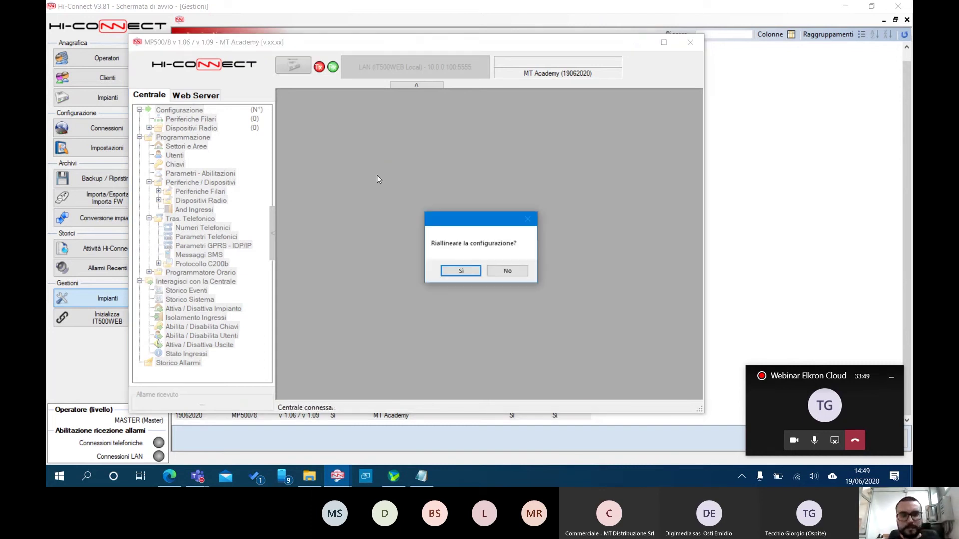
Confirm realigning the configuration and load the programming data from the panel
click(456, 272)
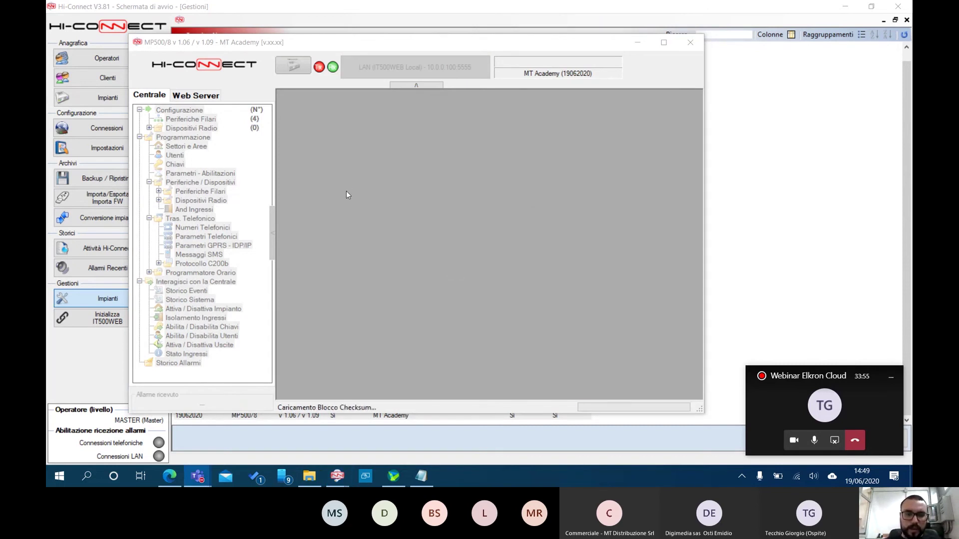
click(554, 266)
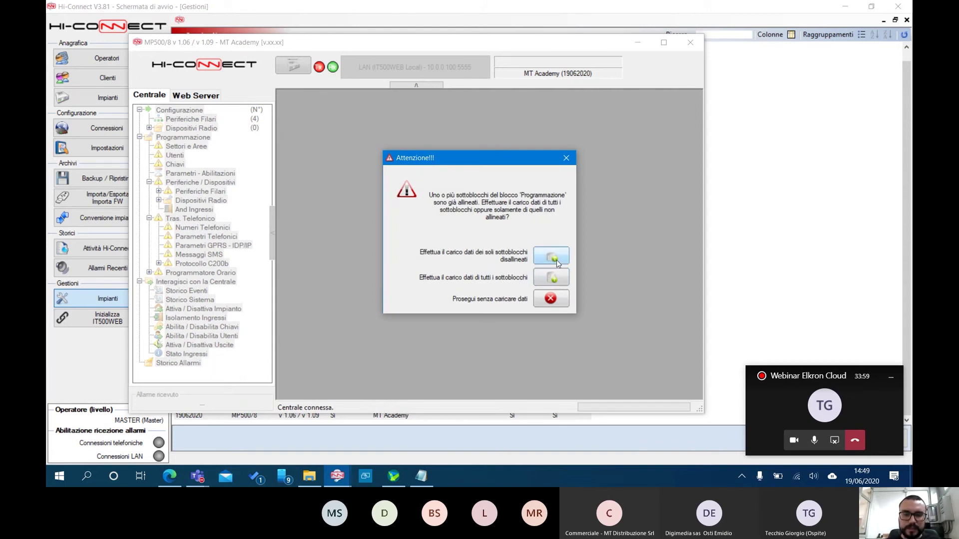
click(554, 278)
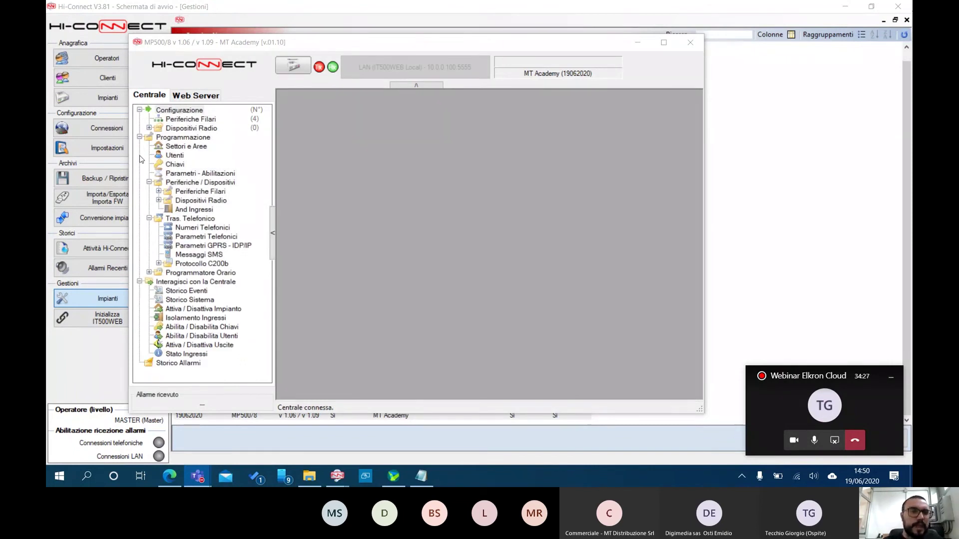
Open Settori e Aree, keep Standard activation mode for the two sectors, and save
click(174, 148)
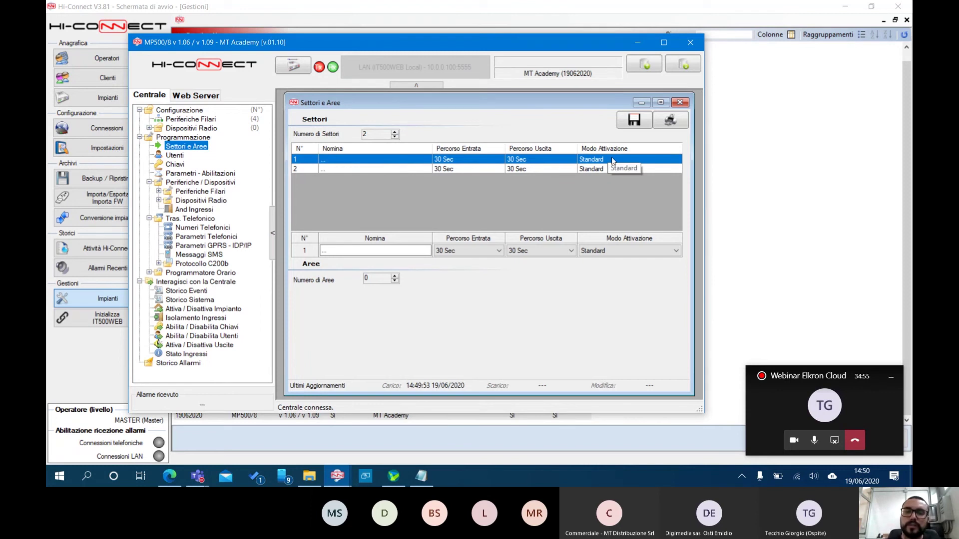
click(664, 42)
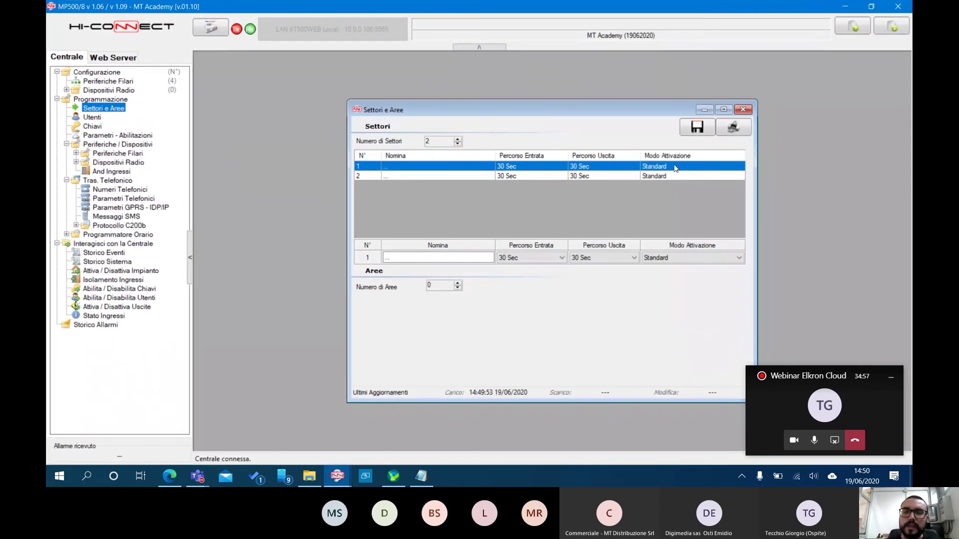
click(688, 255)
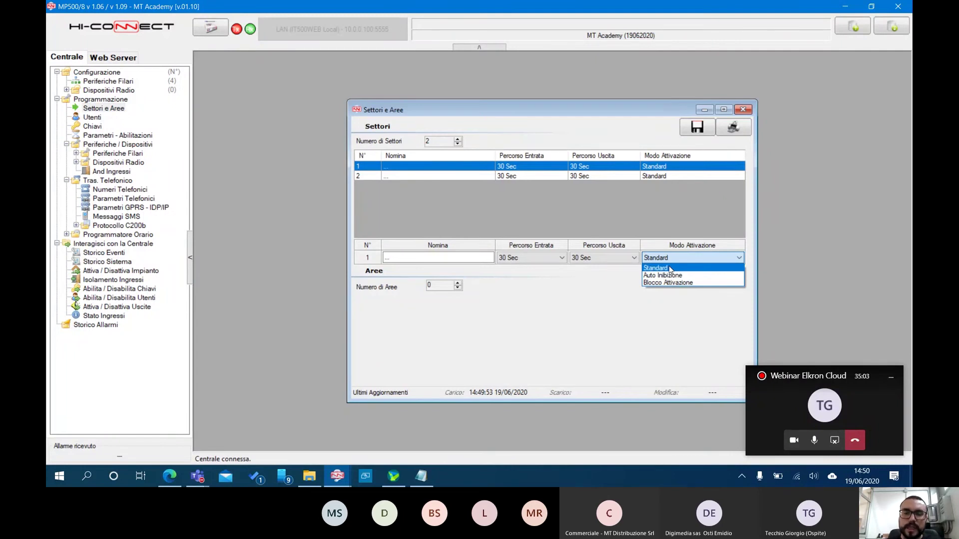
click(670, 269)
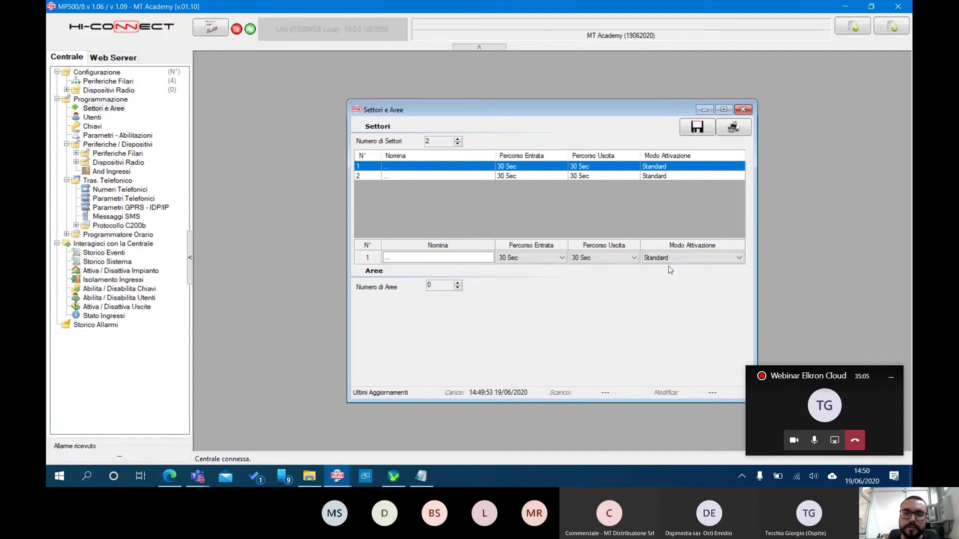
click(699, 131)
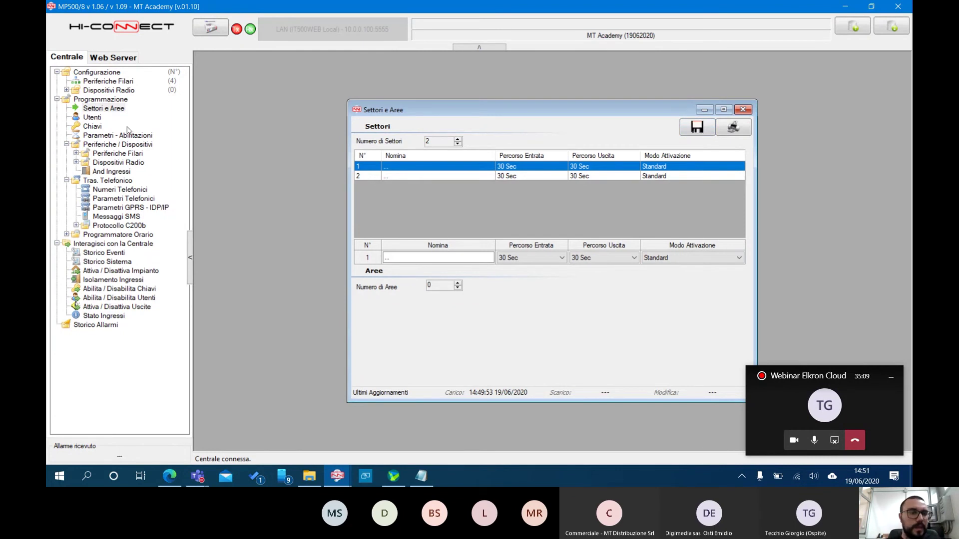
Open Parametri - Abilitazioni, with automatic daylight saving enabled, and save it
click(98, 137)
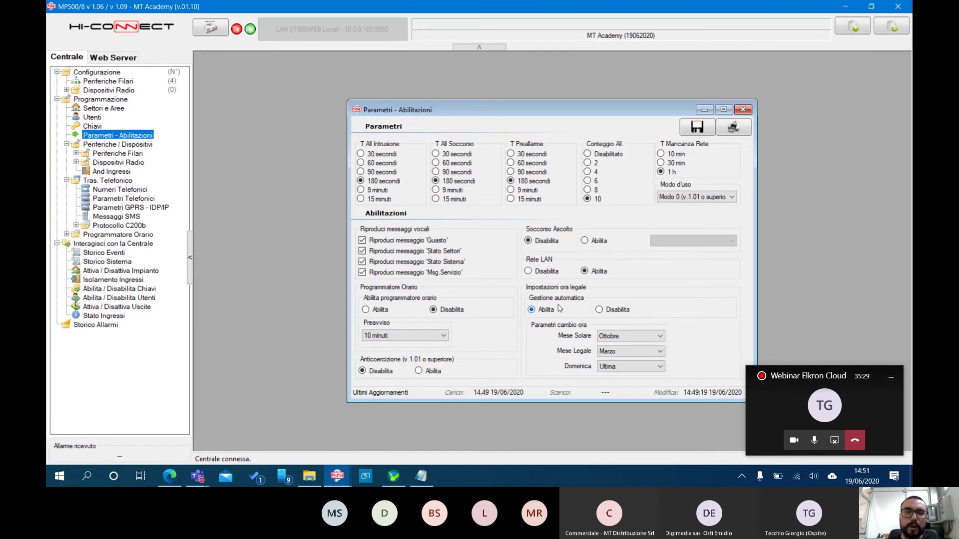
click(697, 127)
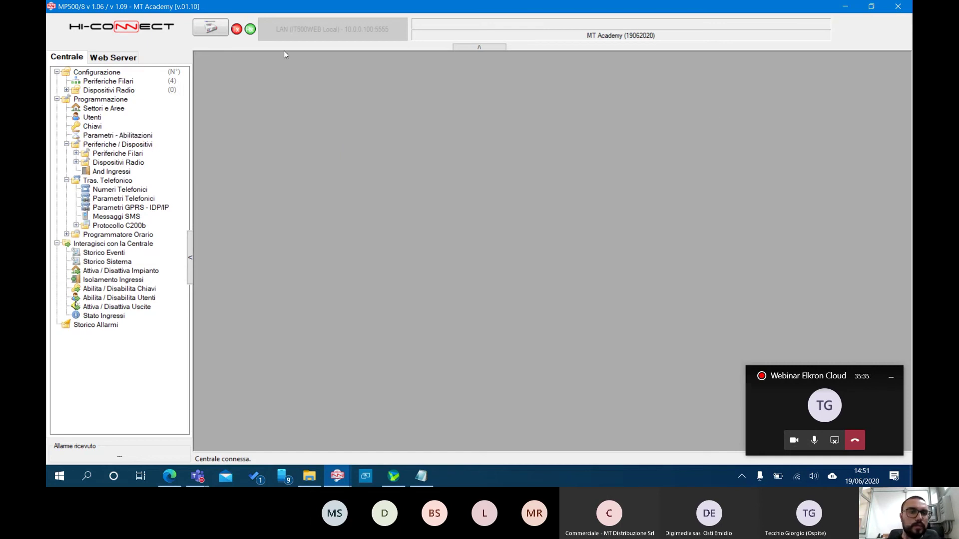
Disconnect from the alarm panel and connect to the IT500WEB web server under Web Server
click(214, 27)
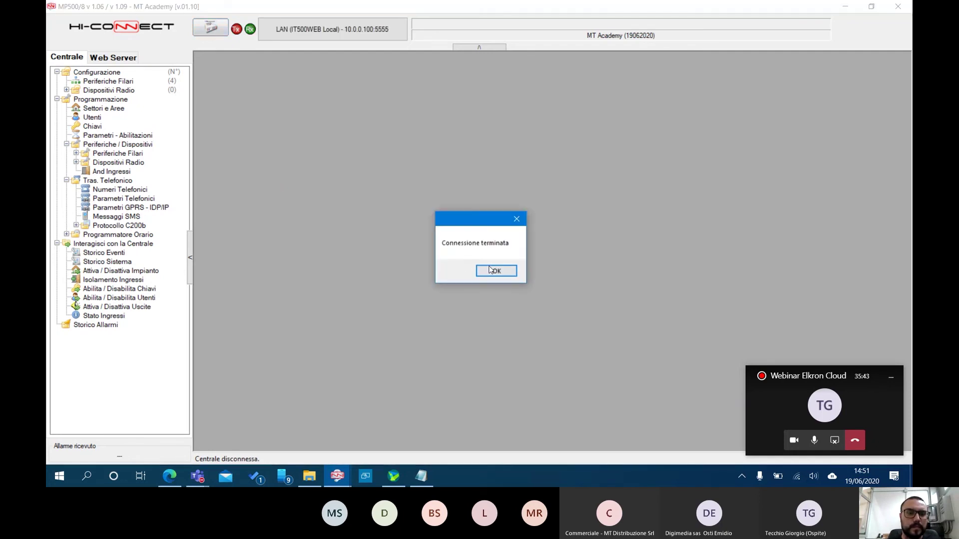
click(496, 272)
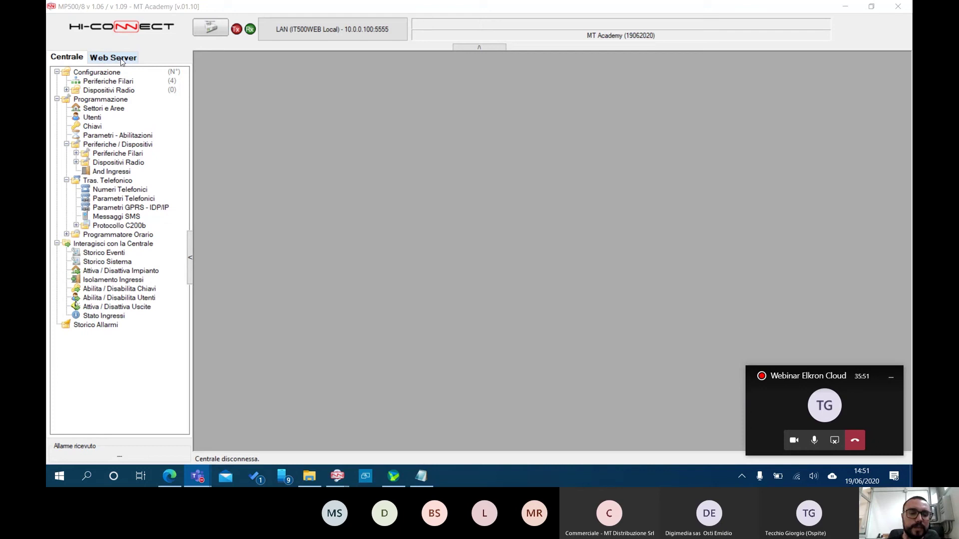
click(121, 59)
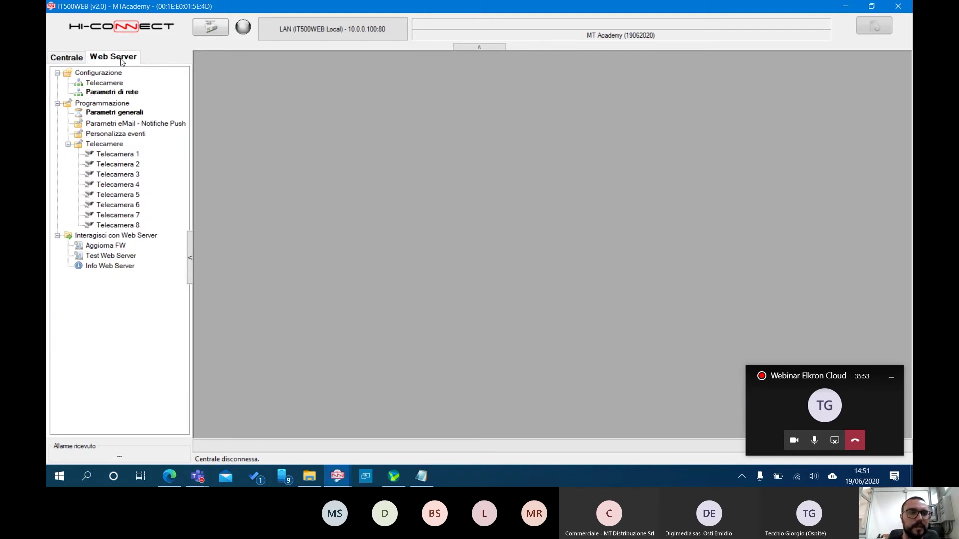
click(211, 29)
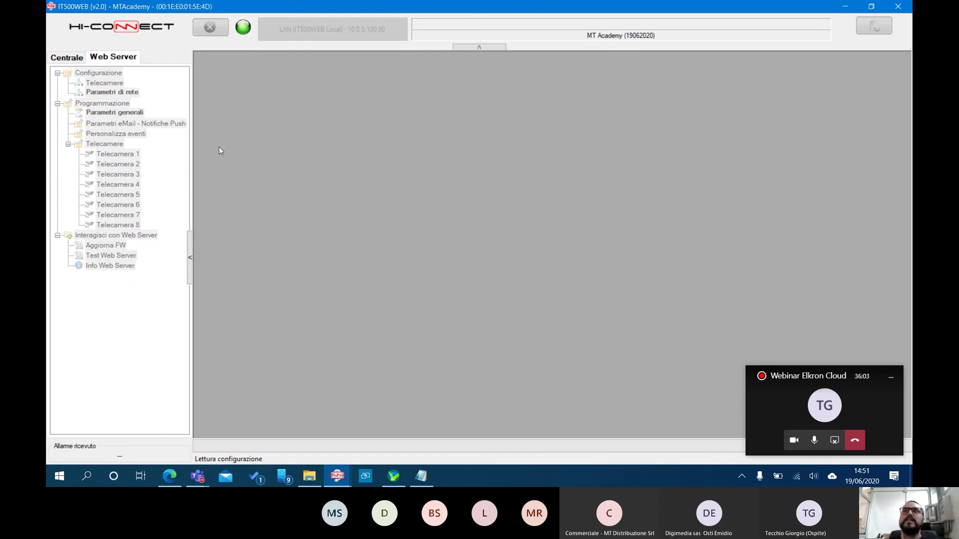
Change the web server's DNS to 8.8.8.8 in Parametri di rete and save it
click(102, 94)
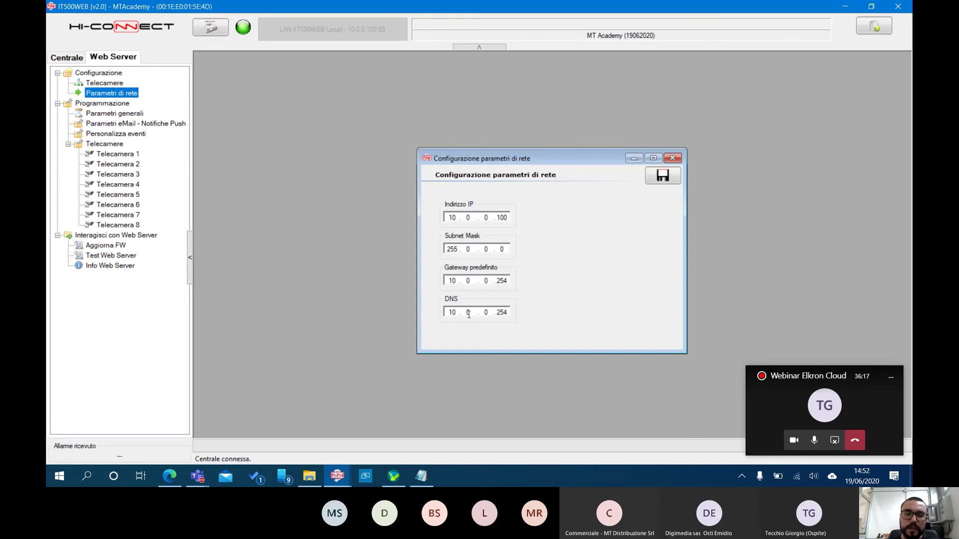
drag(456, 314, 443, 313)
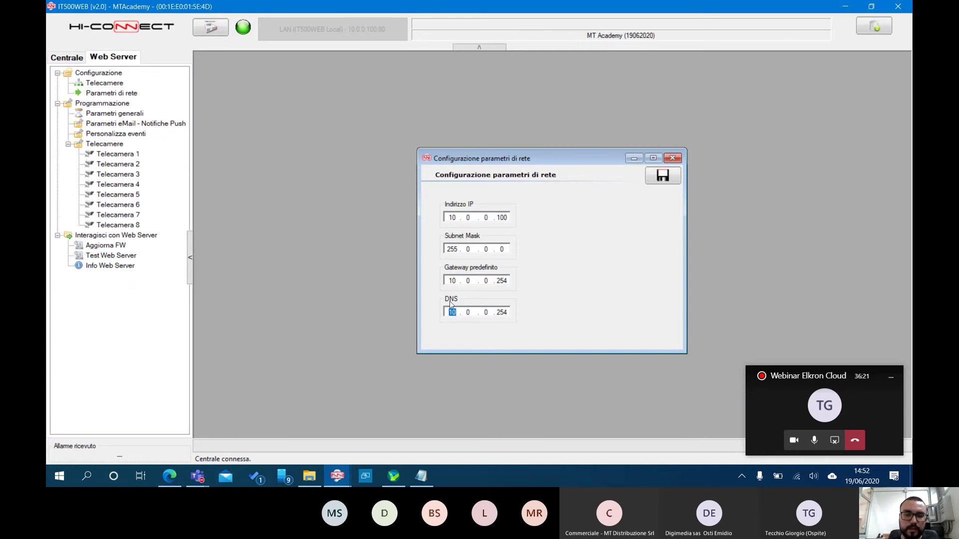
text(8.)
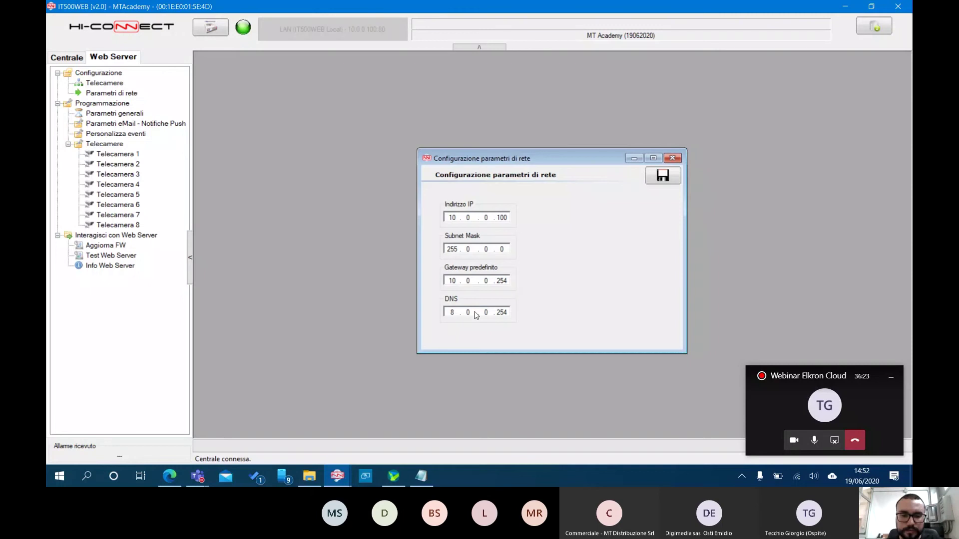
text(8.8)
click(656, 181)
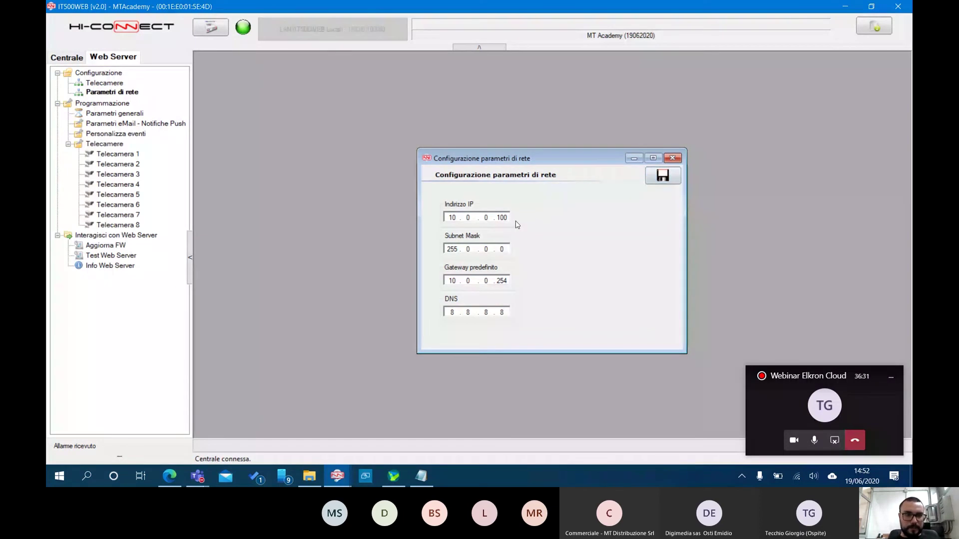
Enable push notifications for Allarme intrusione, On/Off Settori/Sistema and Manomissione
click(111, 124)
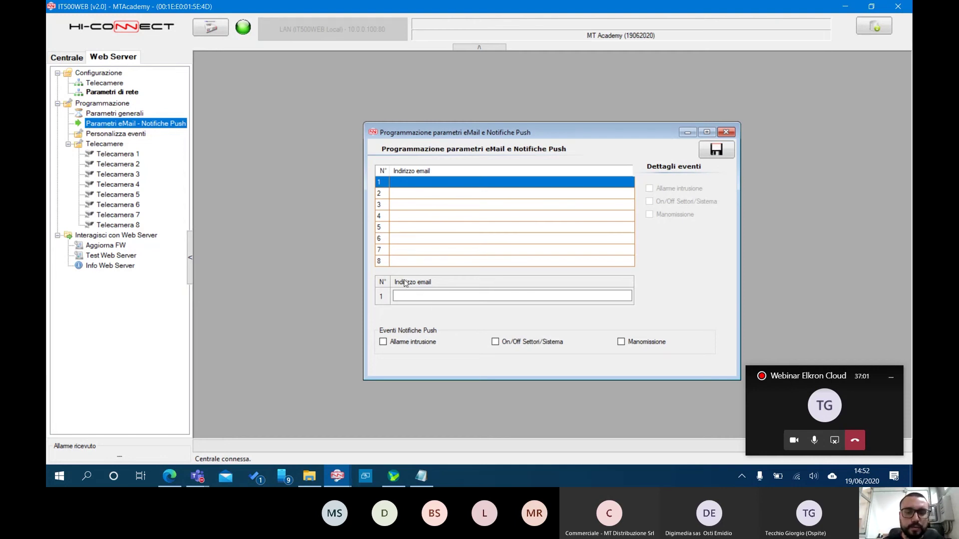
click(383, 343)
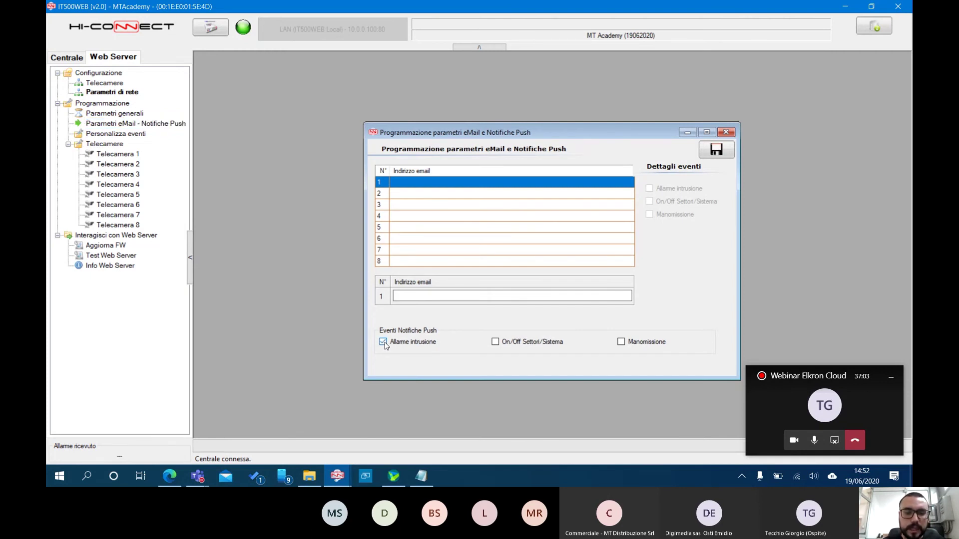
click(495, 343)
click(620, 343)
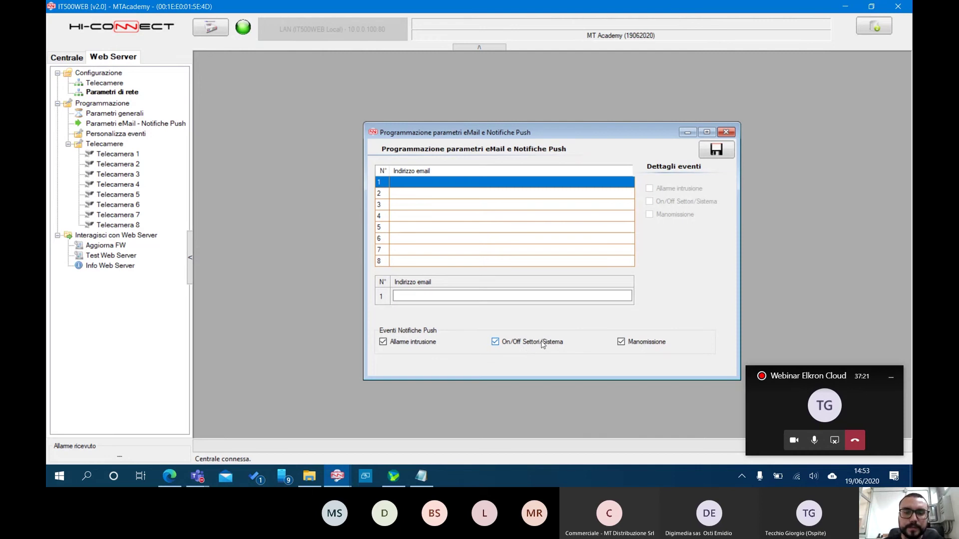
Add the recipient's e-mail address, enable Allarme intrusione and Manomissione e-mails, and save
click(465, 294)
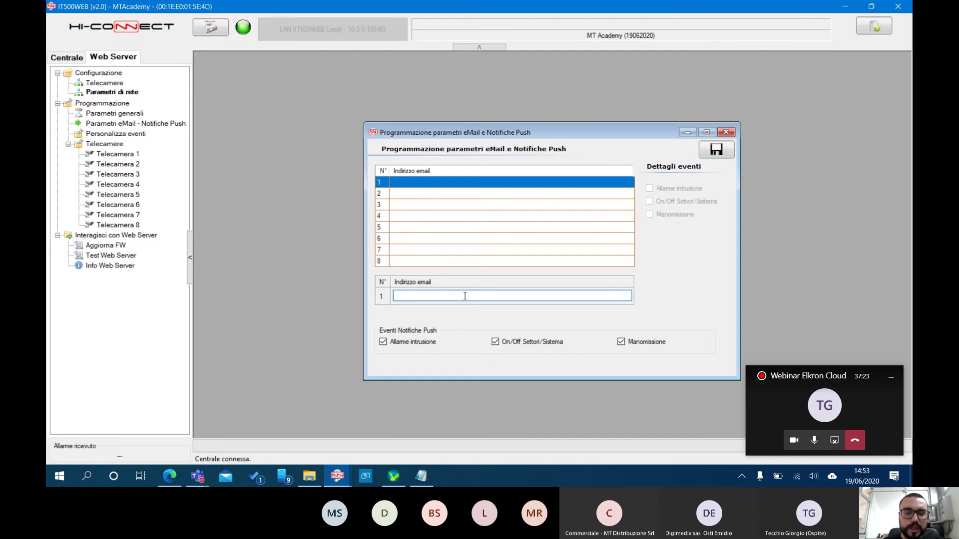
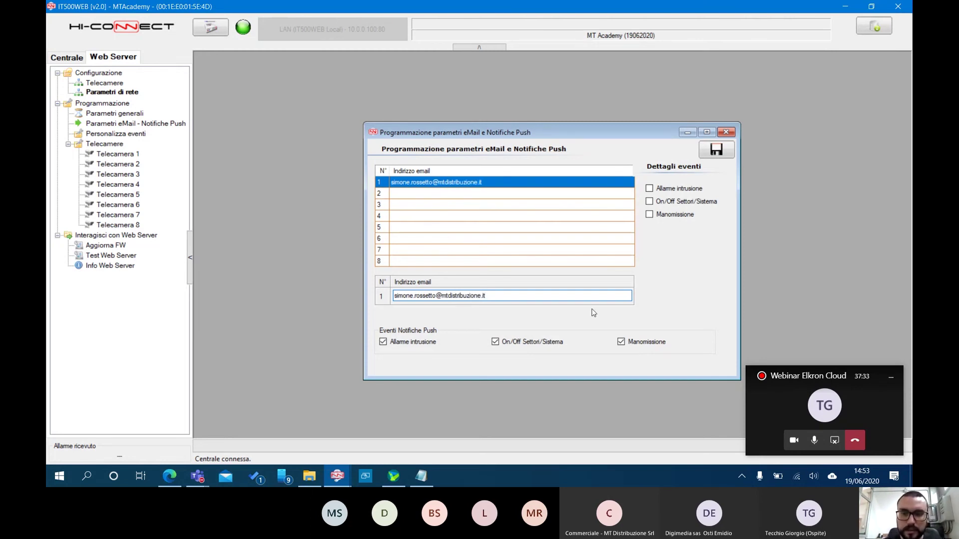
click(649, 189)
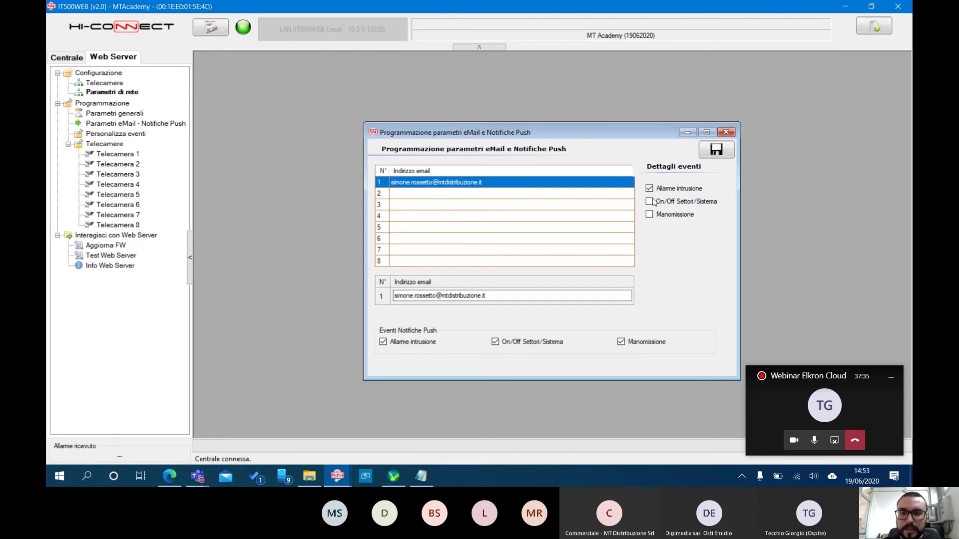
click(650, 214)
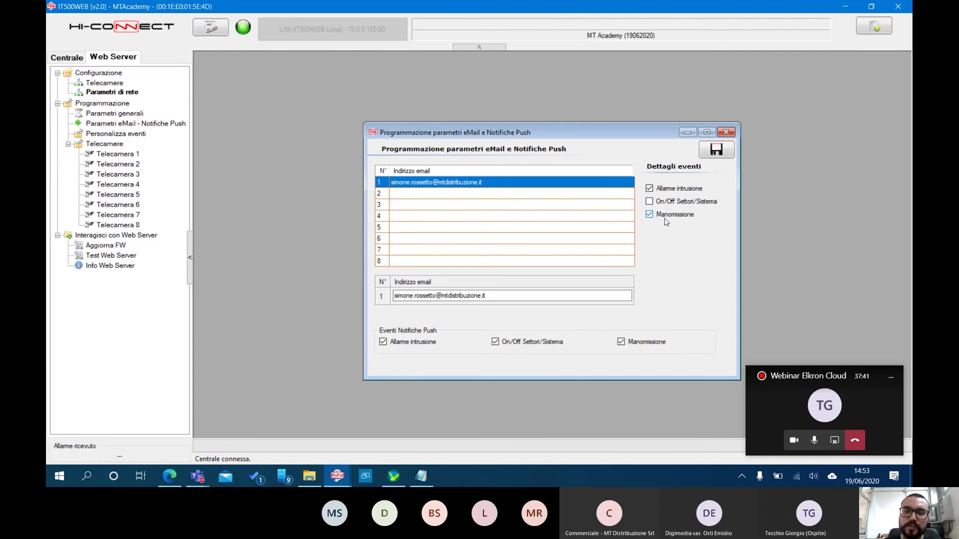
click(716, 150)
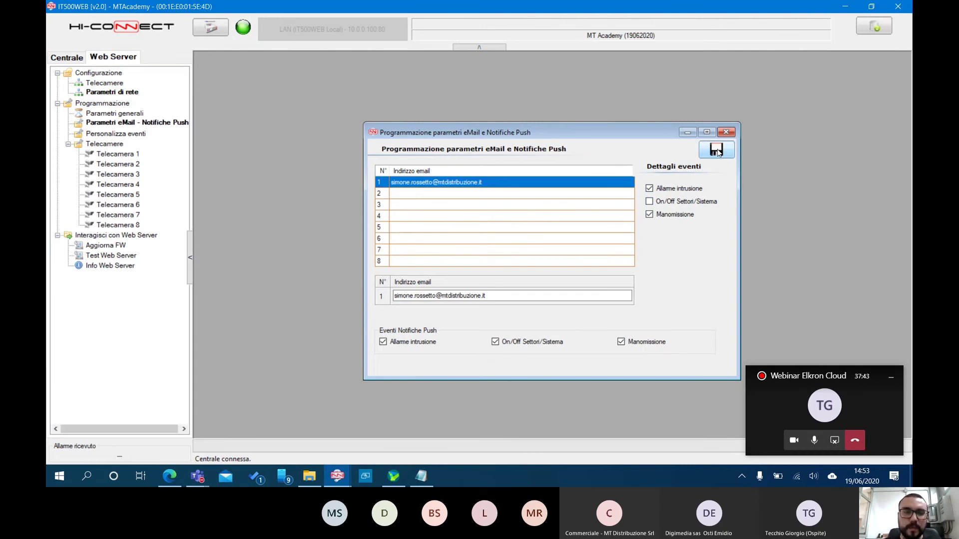
Check Personalizza eventi unchanged, then transfer the configuration to the IT500WEB, confirming with Sì
click(116, 134)
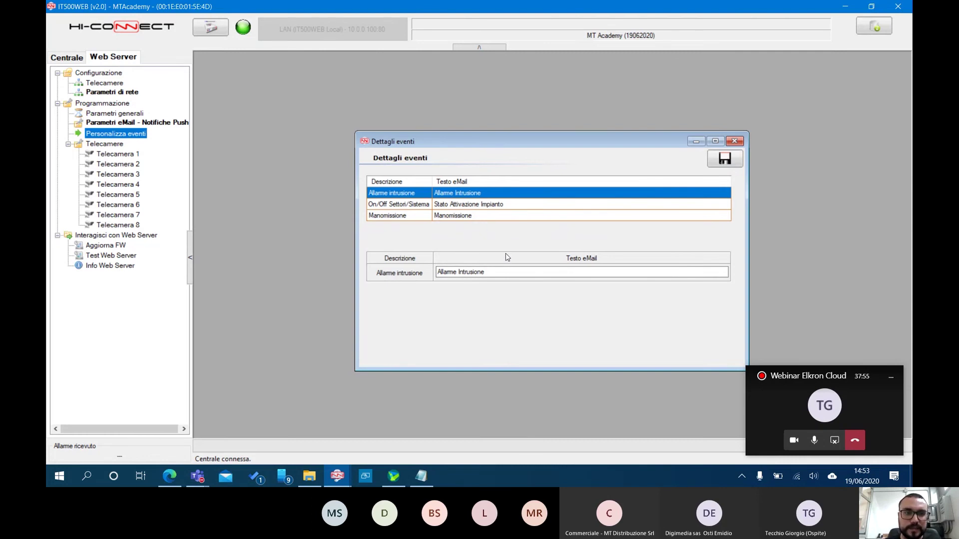
click(735, 142)
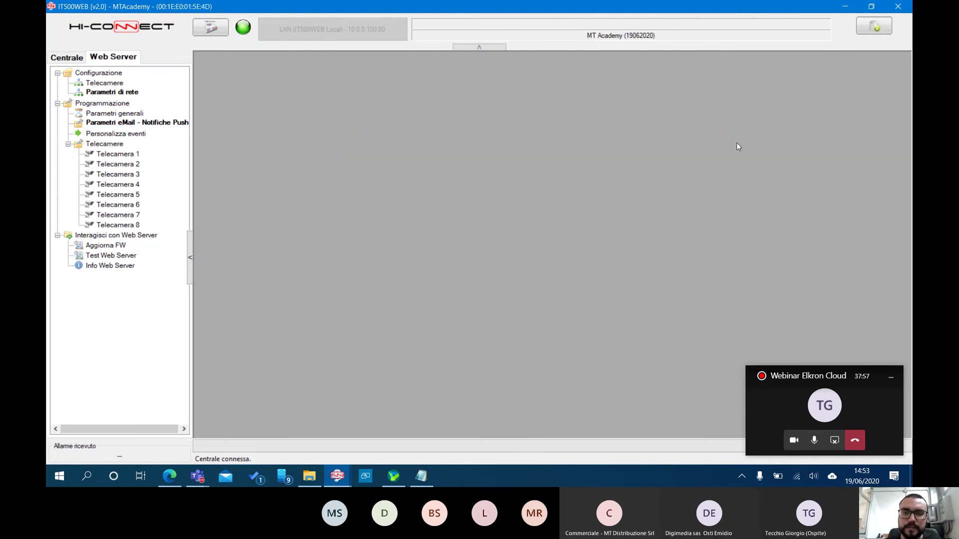
click(875, 30)
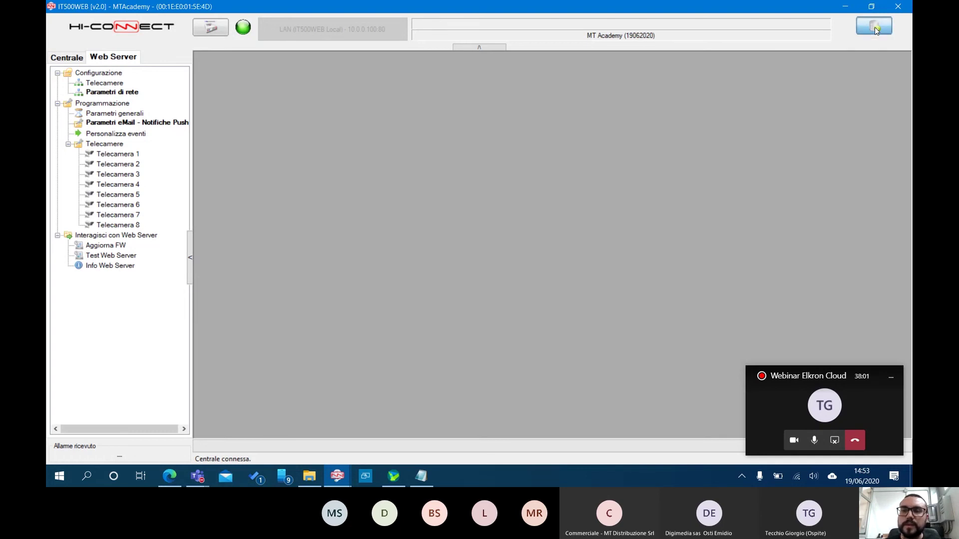
click(487, 272)
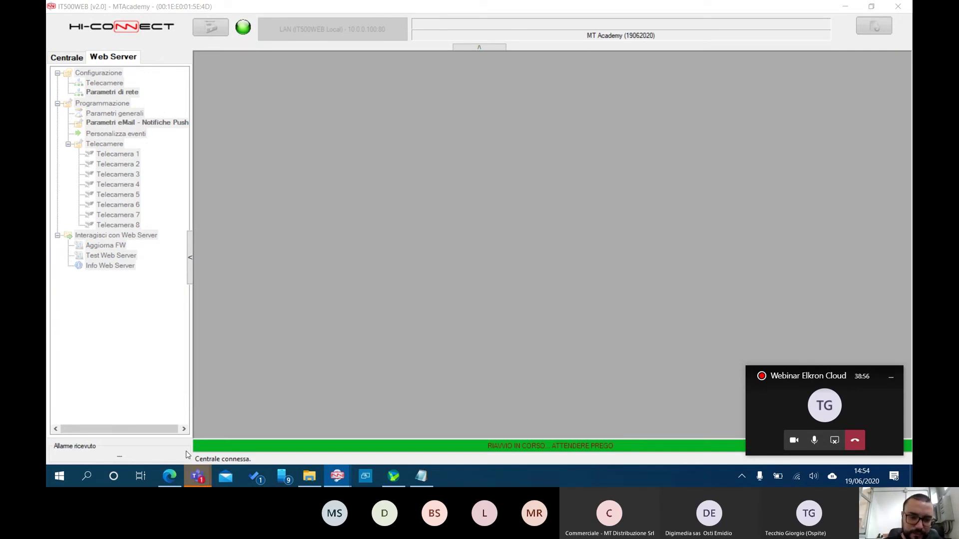
mouse_move(199, 478)
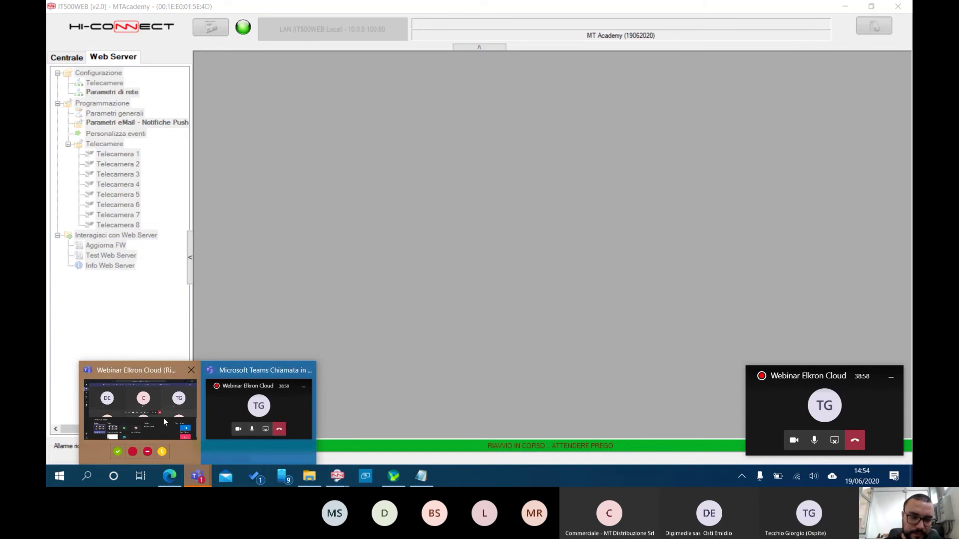
mouse_move(164, 418)
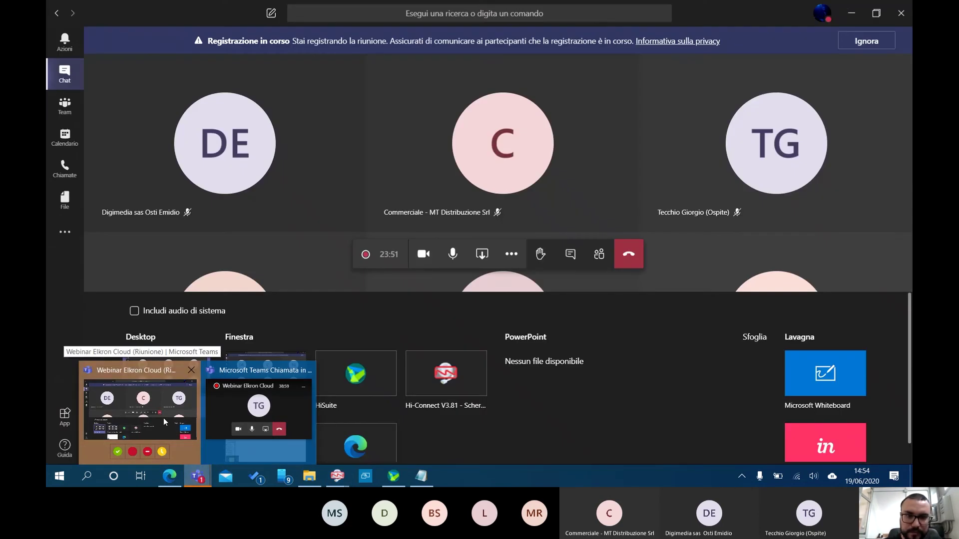
Check the Teams meeting chat, acknowledge the transfer-completed message, and minimize Teams
click(163, 418)
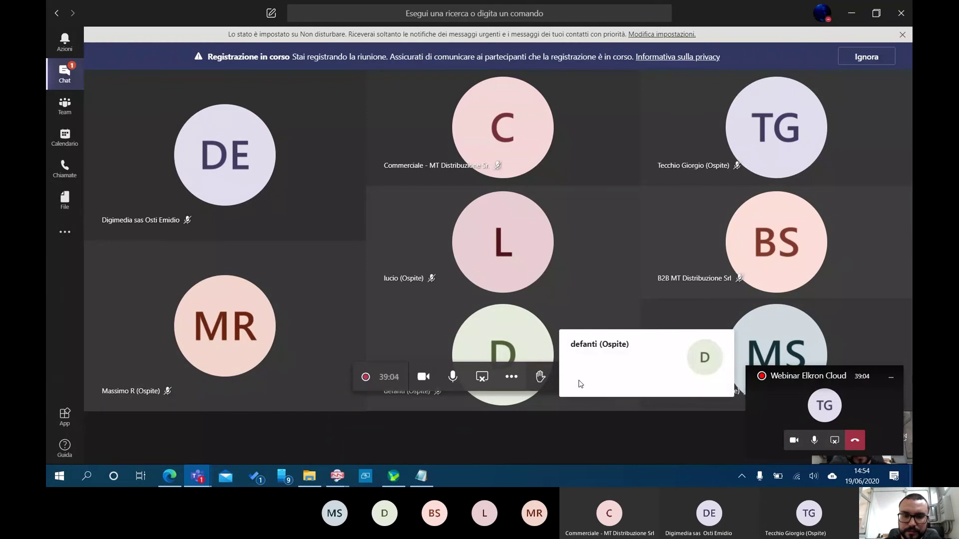
click(571, 377)
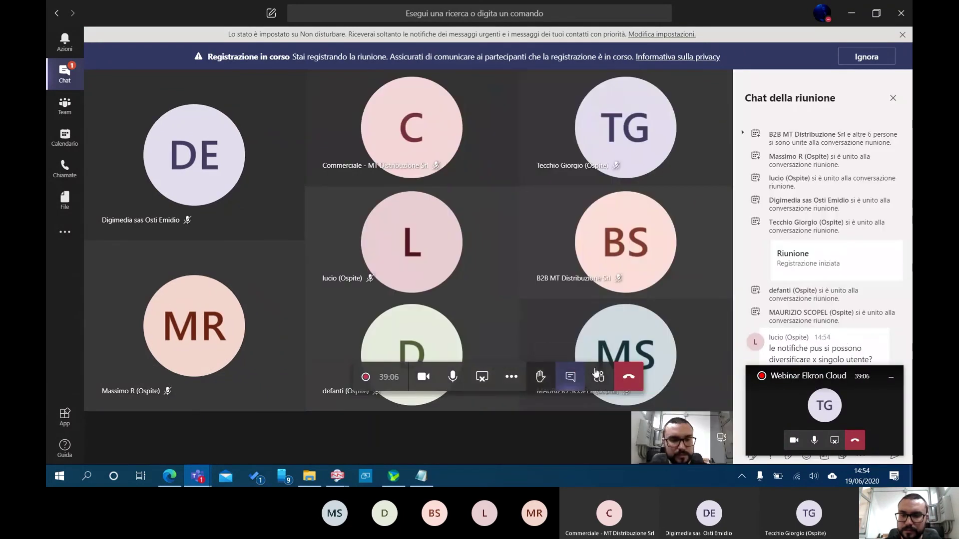
click(897, 381)
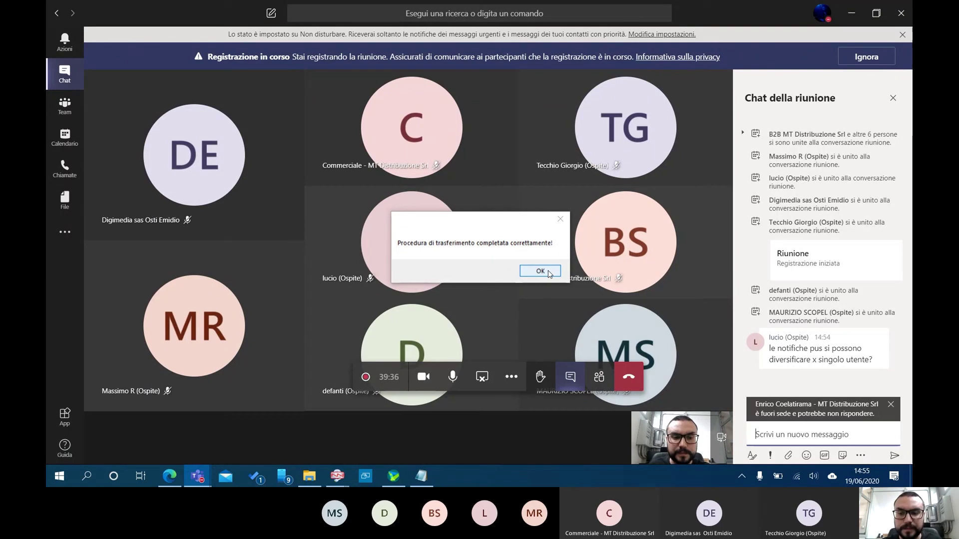
click(549, 274)
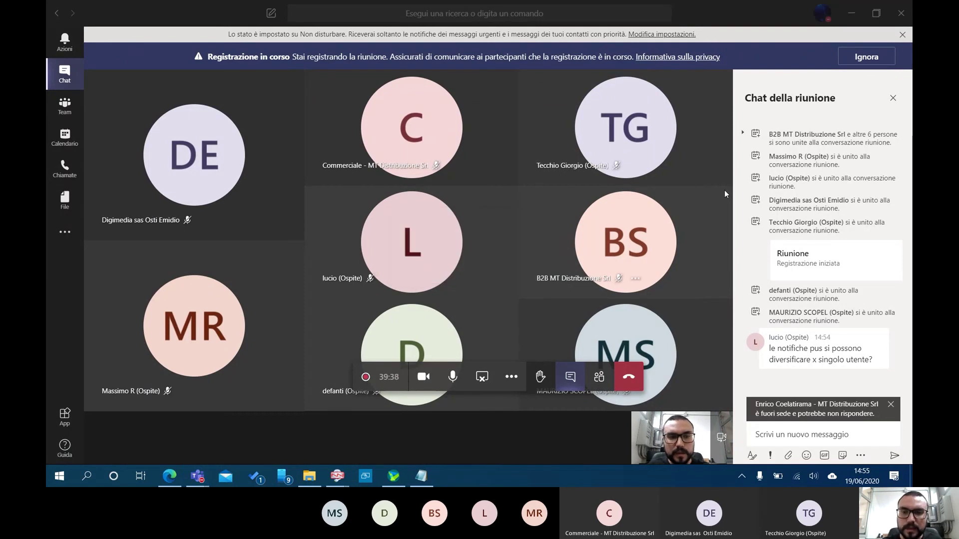
click(851, 13)
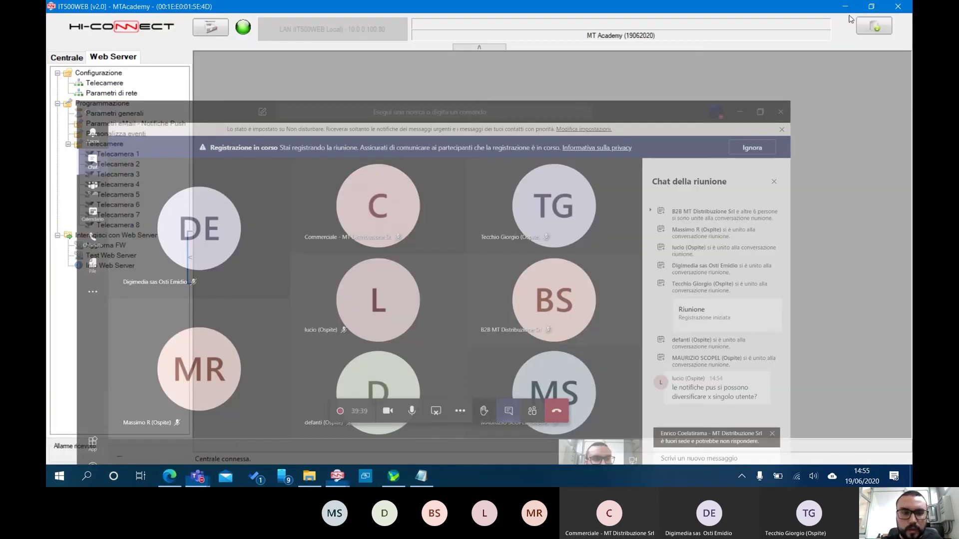
Review address entries 1–3 in Parametri eMail - Notifiche Push, ending on the saved recipient
double_click(110, 125)
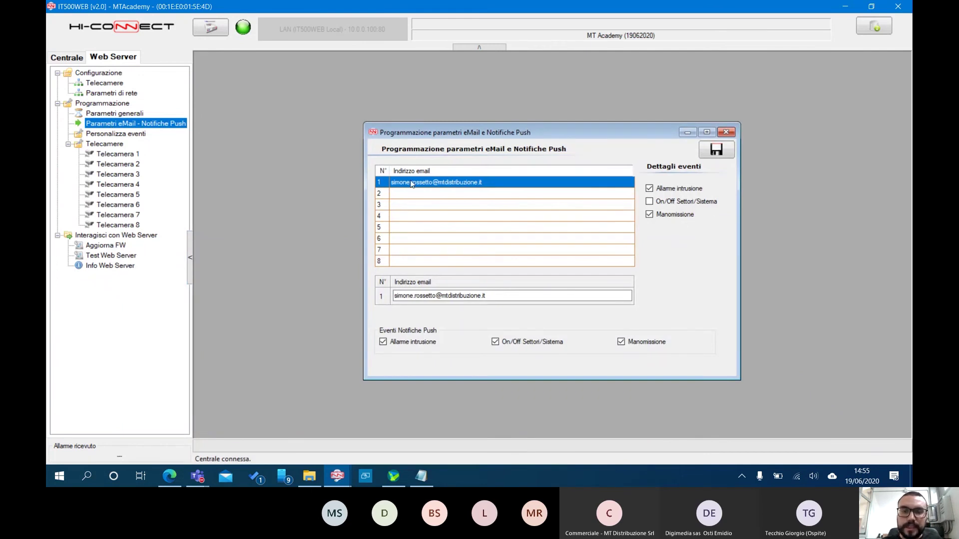
click(480, 196)
click(481, 204)
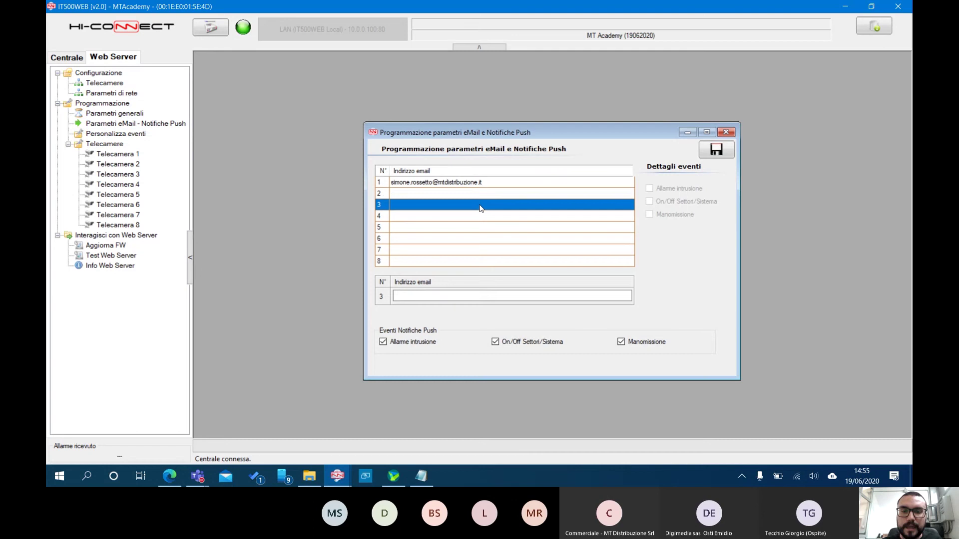
click(481, 183)
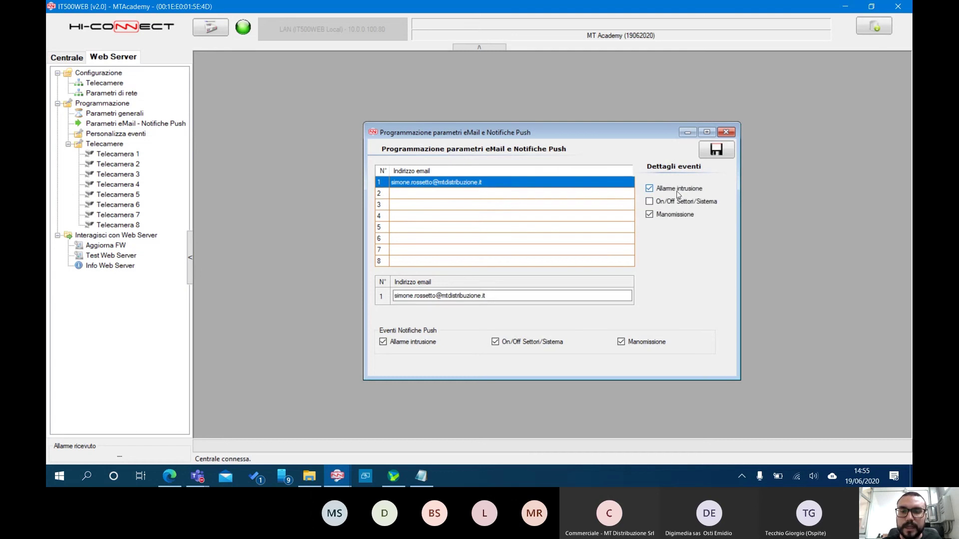